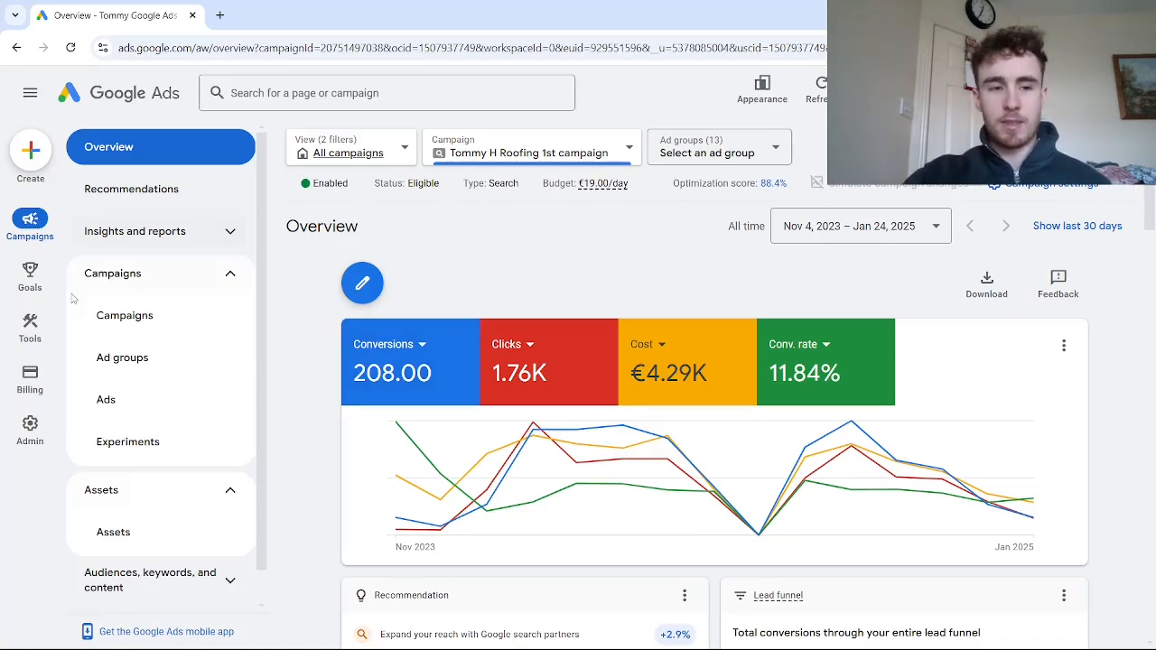
# Open the conversions summary under the account's goals.
pyautogui.moveTo(36, 285)
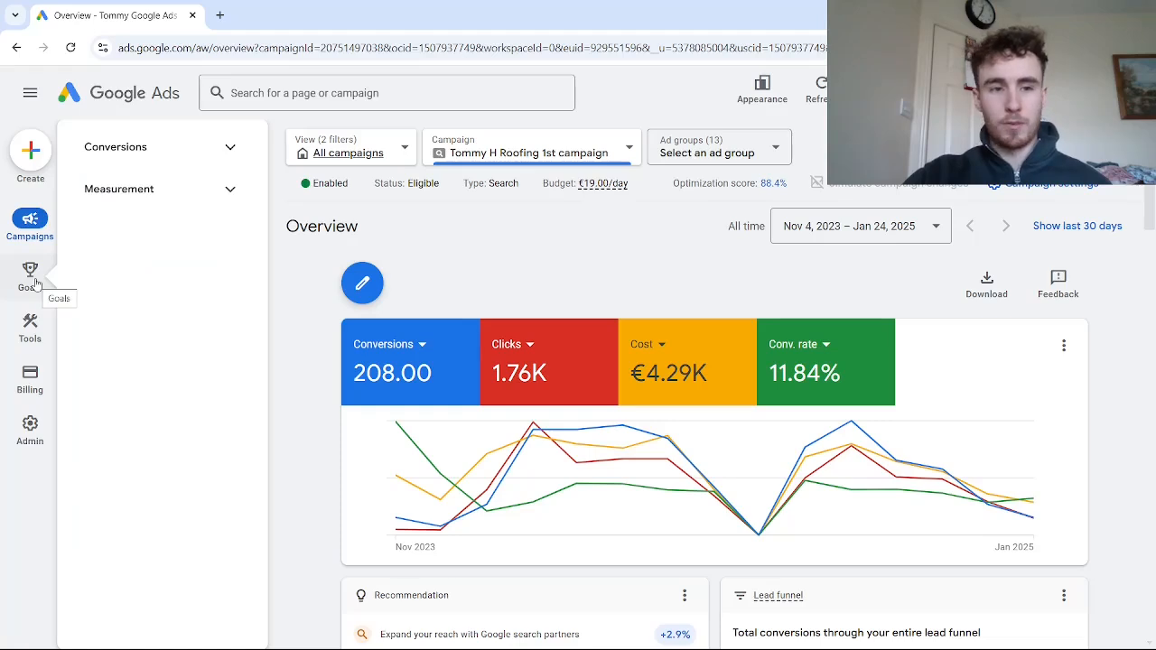
pyautogui.click(129, 154)
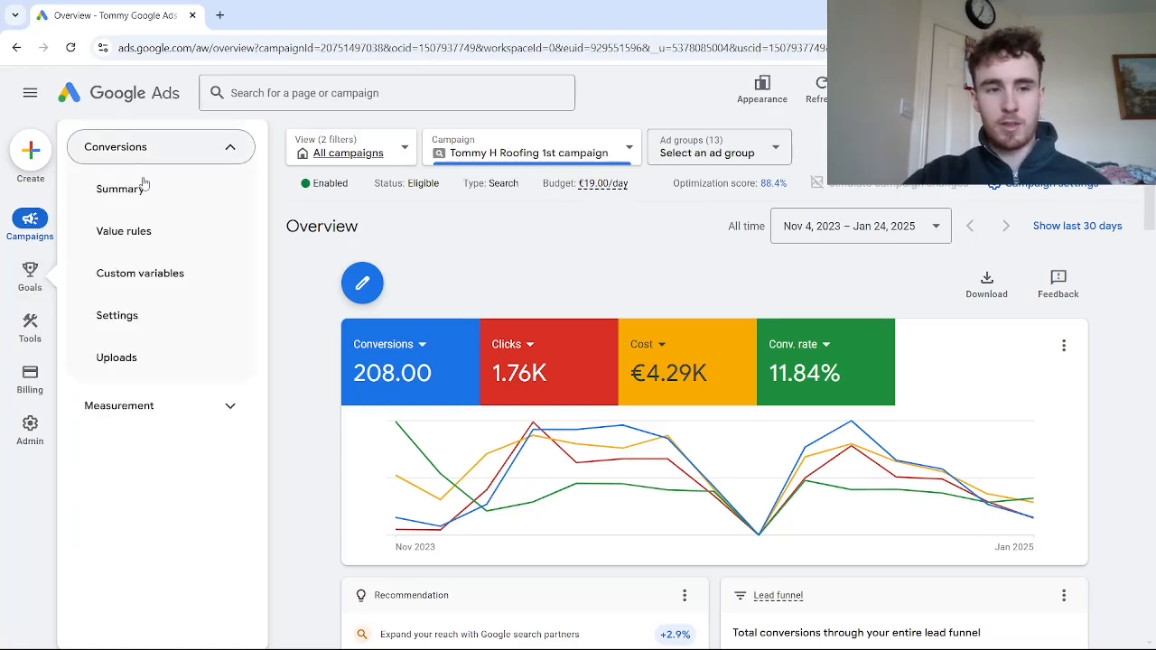
pyautogui.click(145, 191)
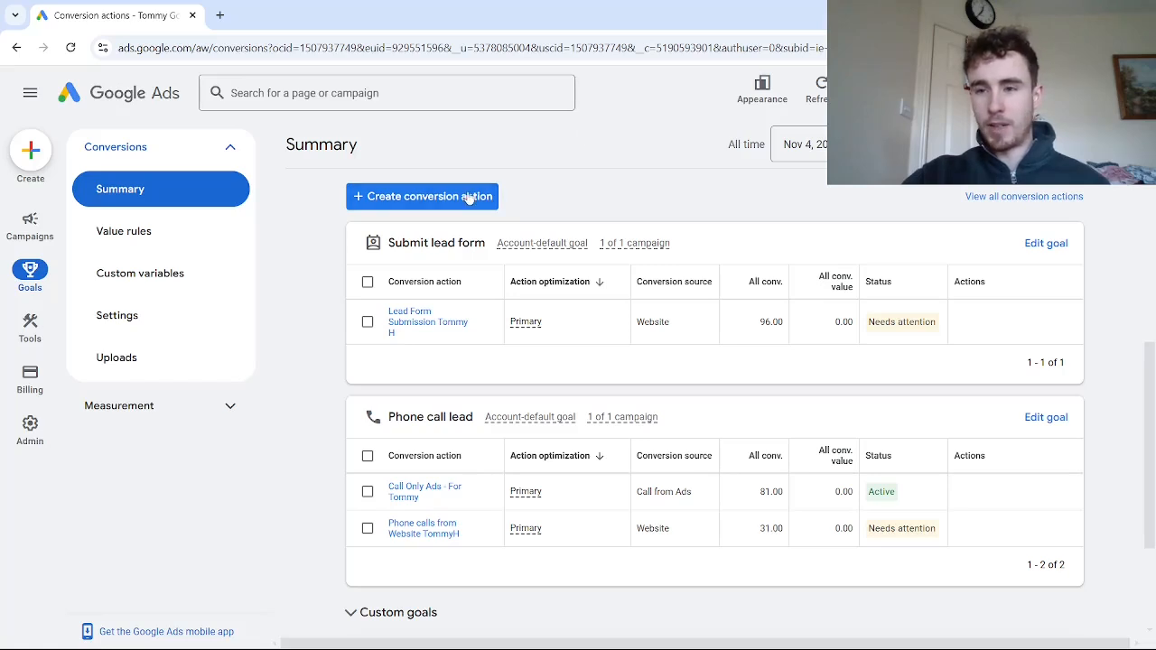
# Start a new phone call conversion action that tracks calls from ads using call extensions or call-only ads.
pyautogui.click(394, 197)
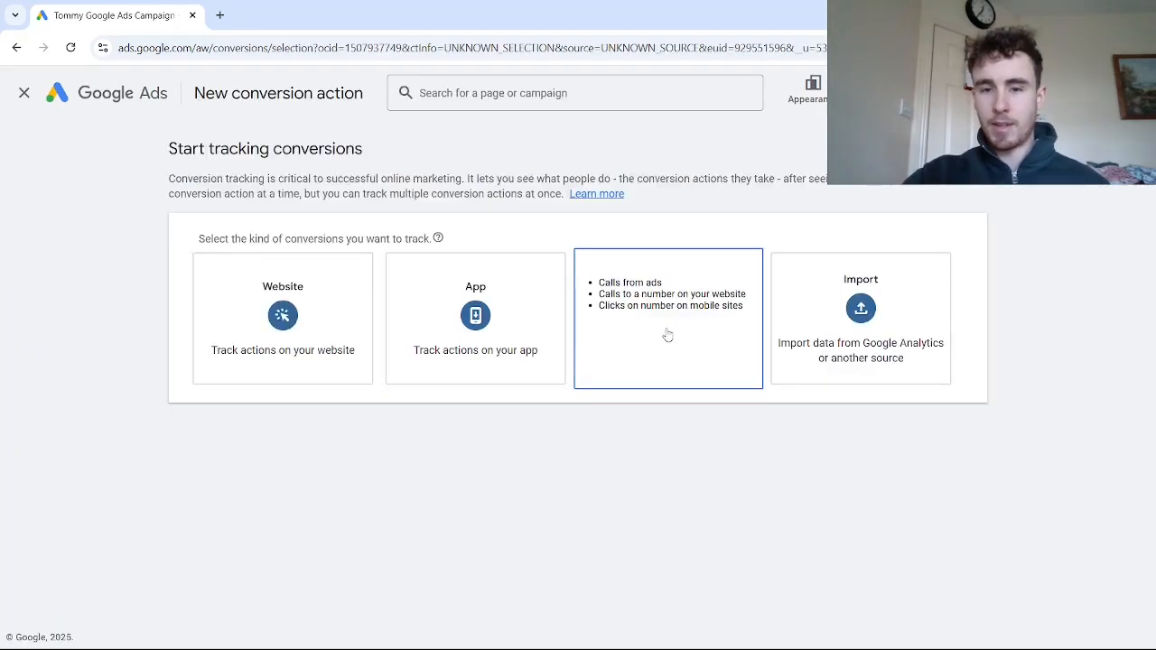
pyautogui.click(665, 333)
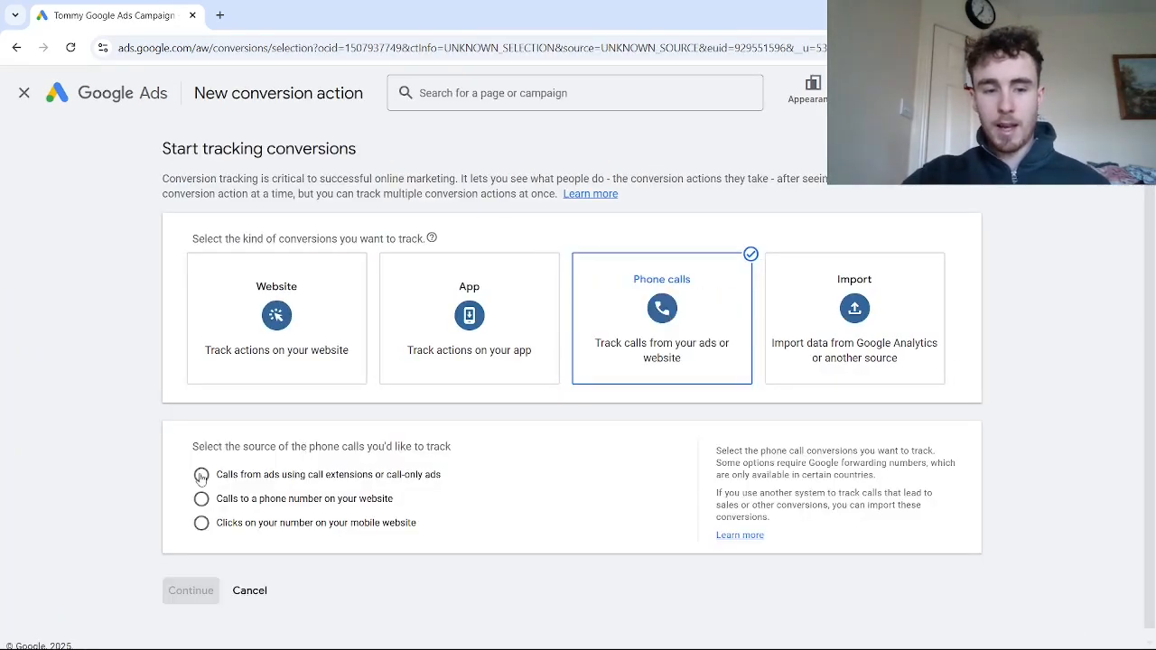
pyautogui.moveTo(216, 476); pyautogui.dragTo(440, 483)
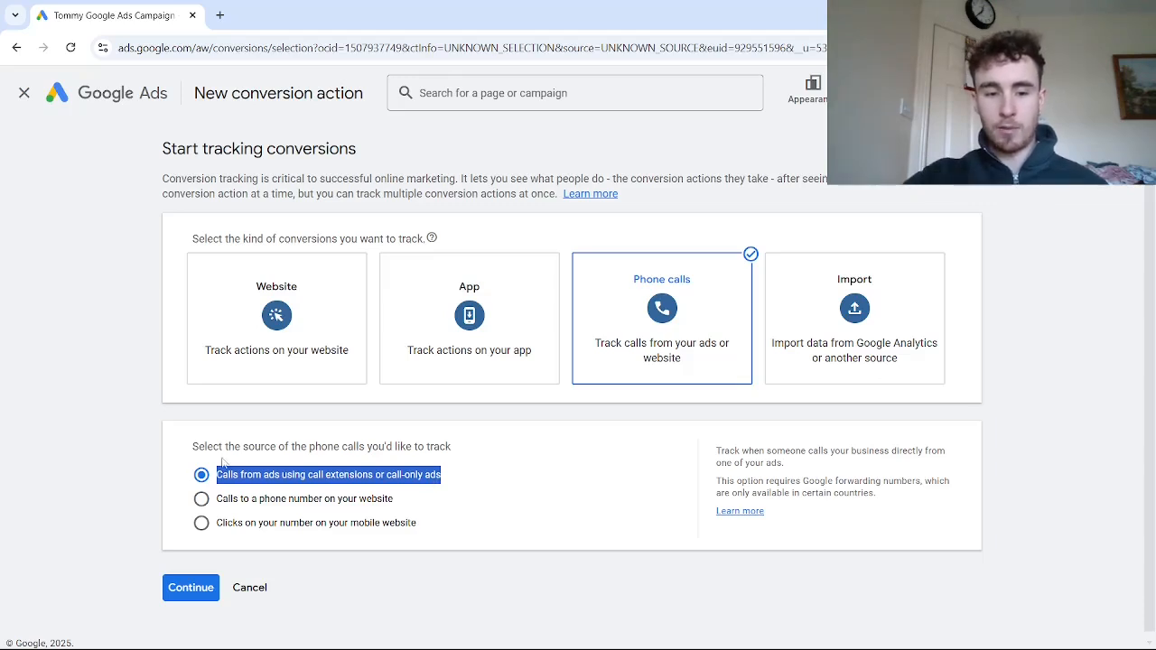
pyautogui.click(191, 596)
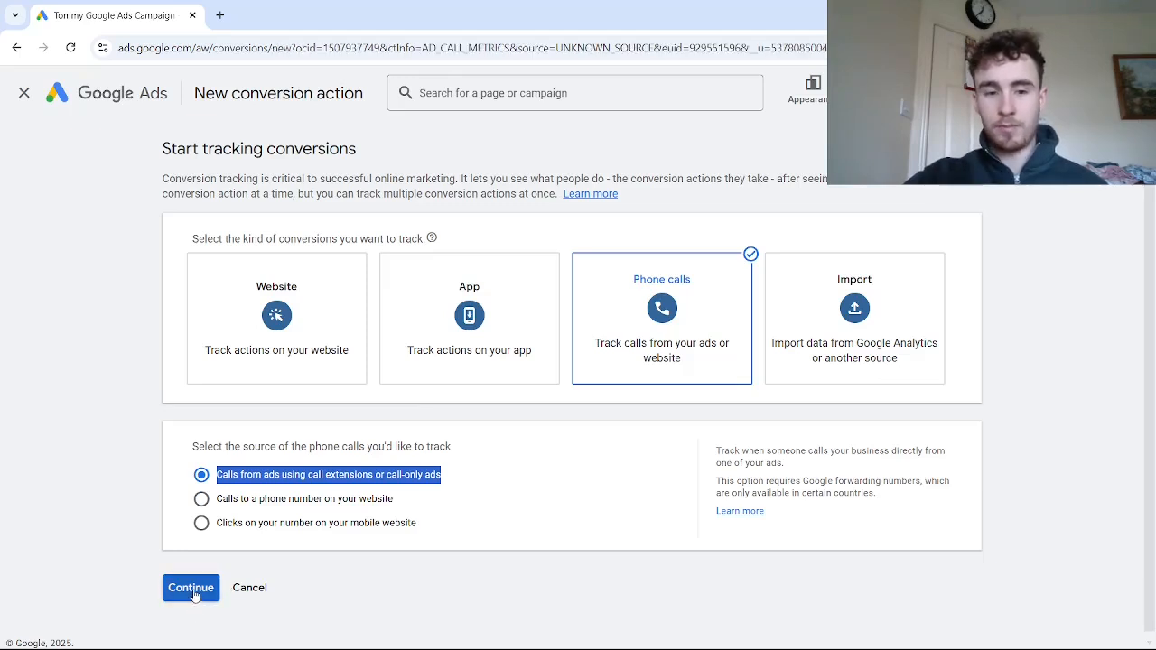
pyautogui.click(191, 588)
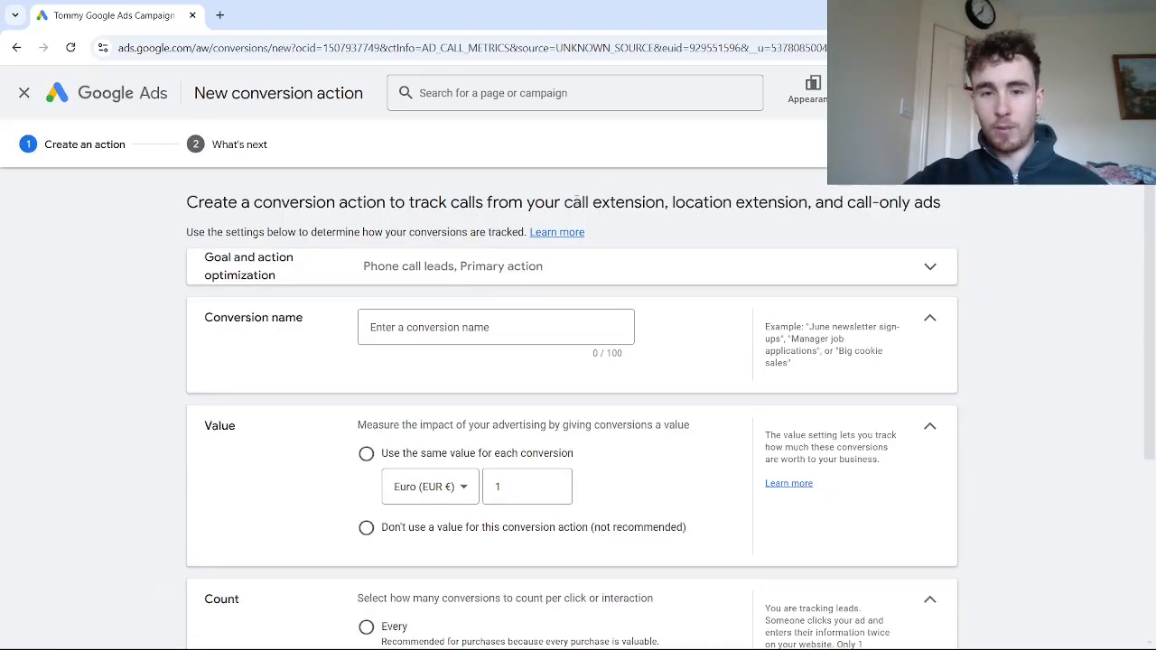
# Name the conversion action "Call from call extension or call from call only ad".
pyautogui.moveTo(572, 202); pyautogui.dragTo(665, 202)
pyautogui.moveTo(843, 199); pyautogui.dragTo(958, 215)
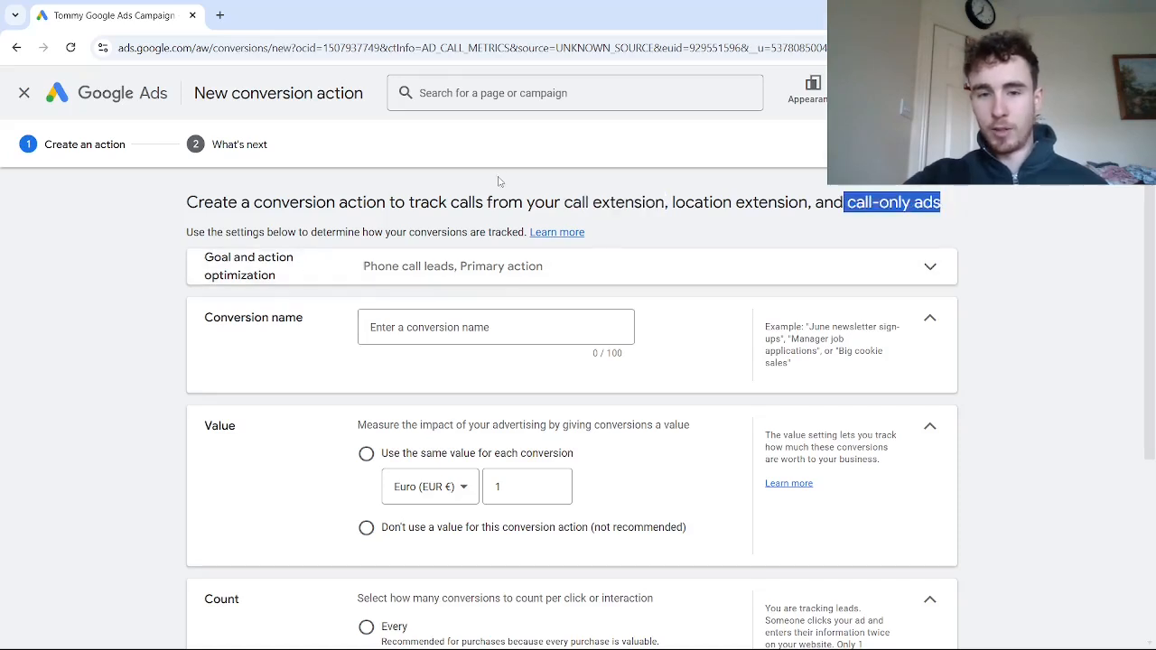
pyautogui.click(439, 324)
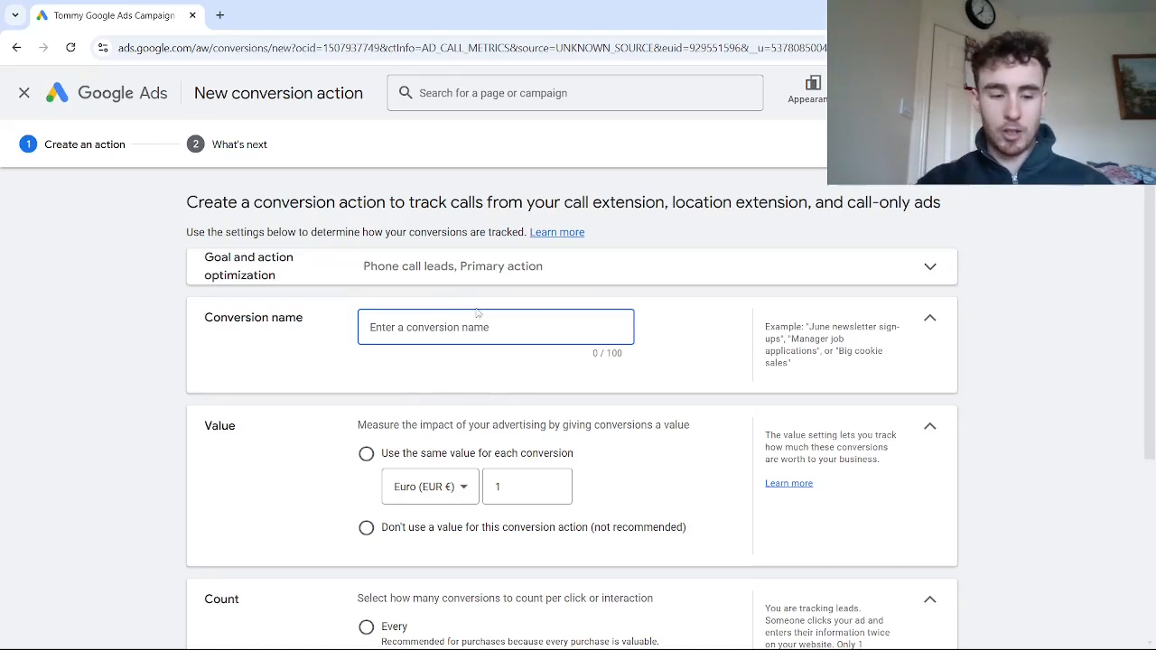
pyautogui.write('Call f')
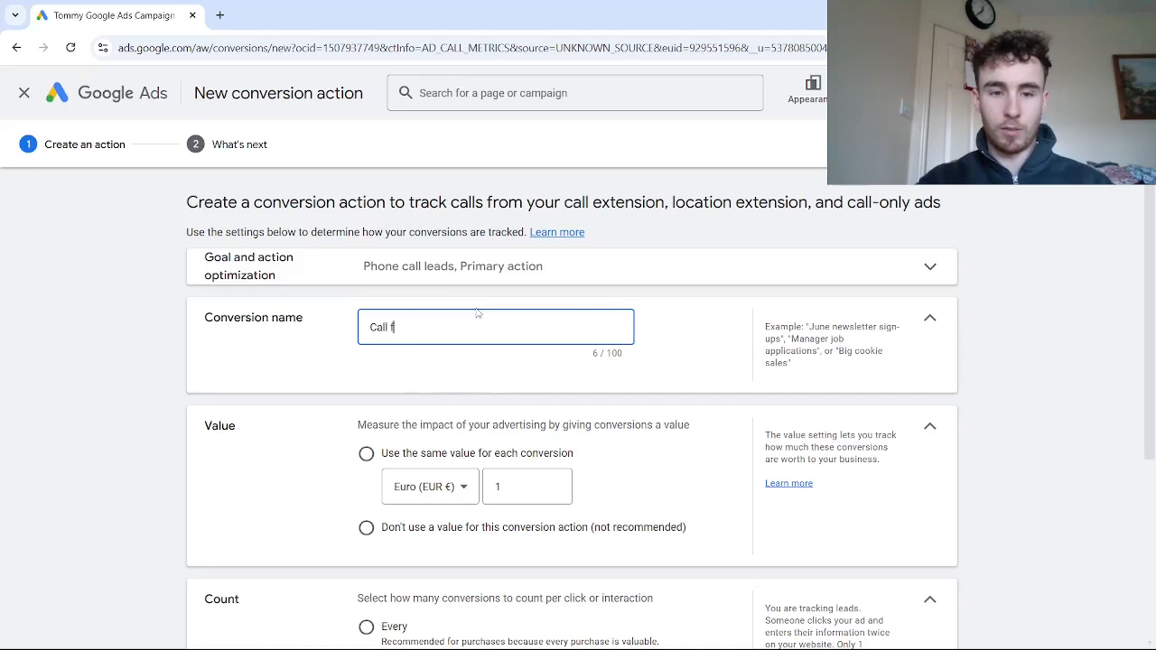
pyautogui.write('rom call extens')
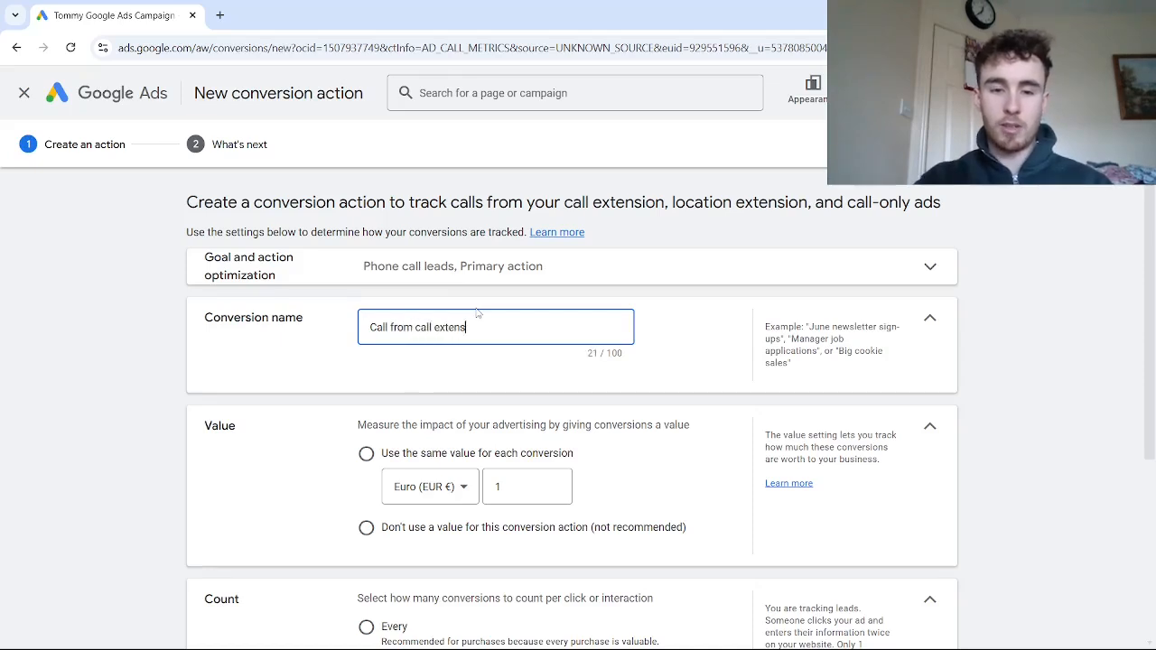
pyautogui.write('ion or  all')
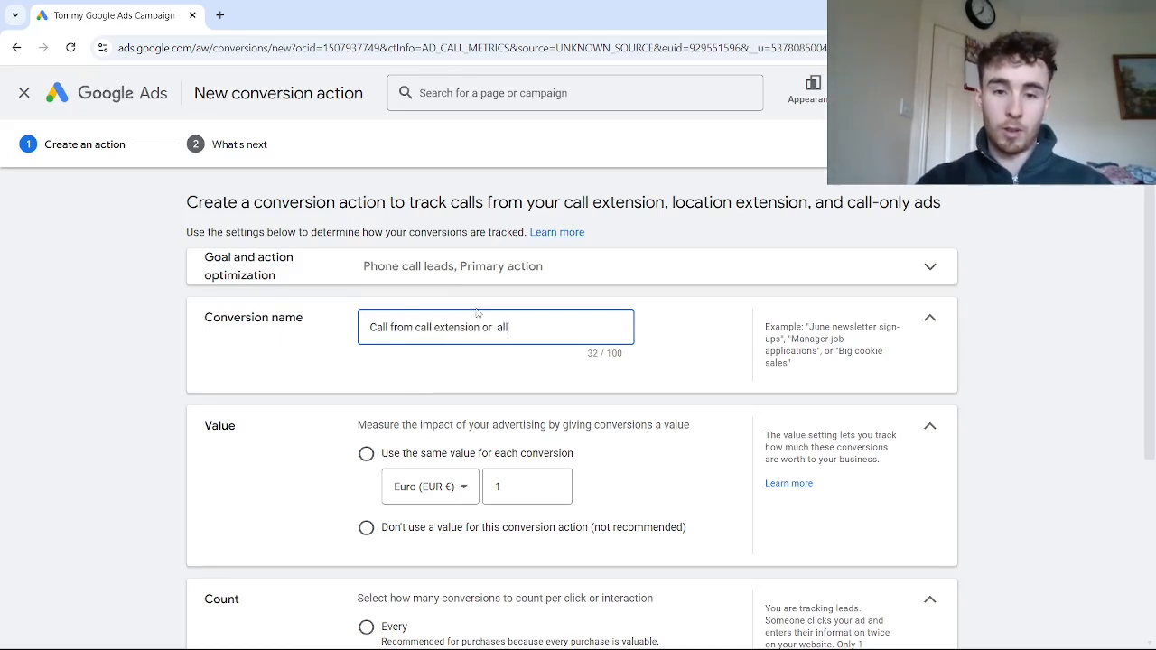
pyautogui.press('BackSpace')
pyautogui.press('BackSpace')
pyautogui.press('BackSpace')
pyautogui.press('BackSpace')
pyautogui.write('call from call only ad')
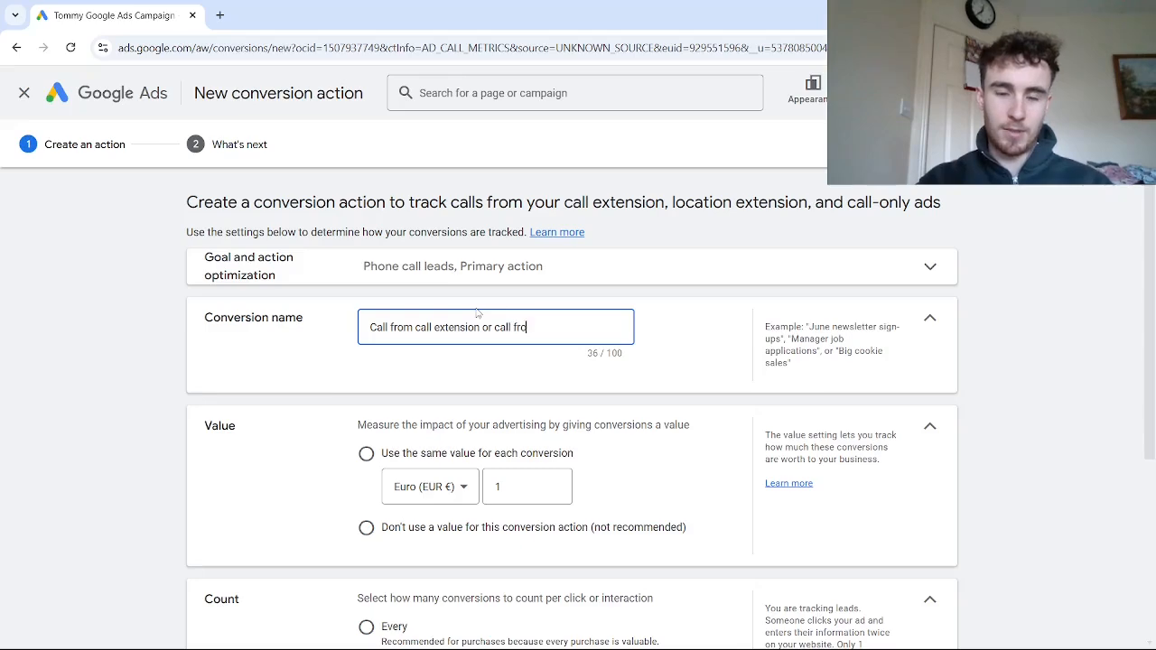
# Choose not to use a value for this conversion action.
pyautogui.scroll(-2, 1152, 279)
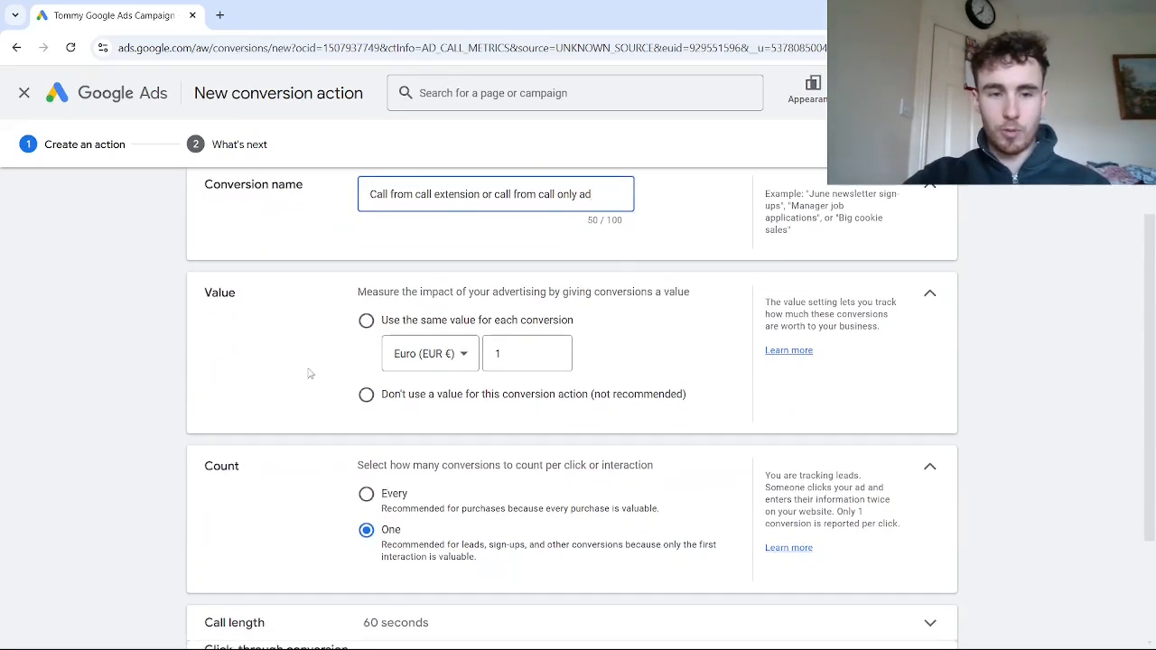
pyautogui.click(366, 396)
pyautogui.scroll(-2, 370, 402)
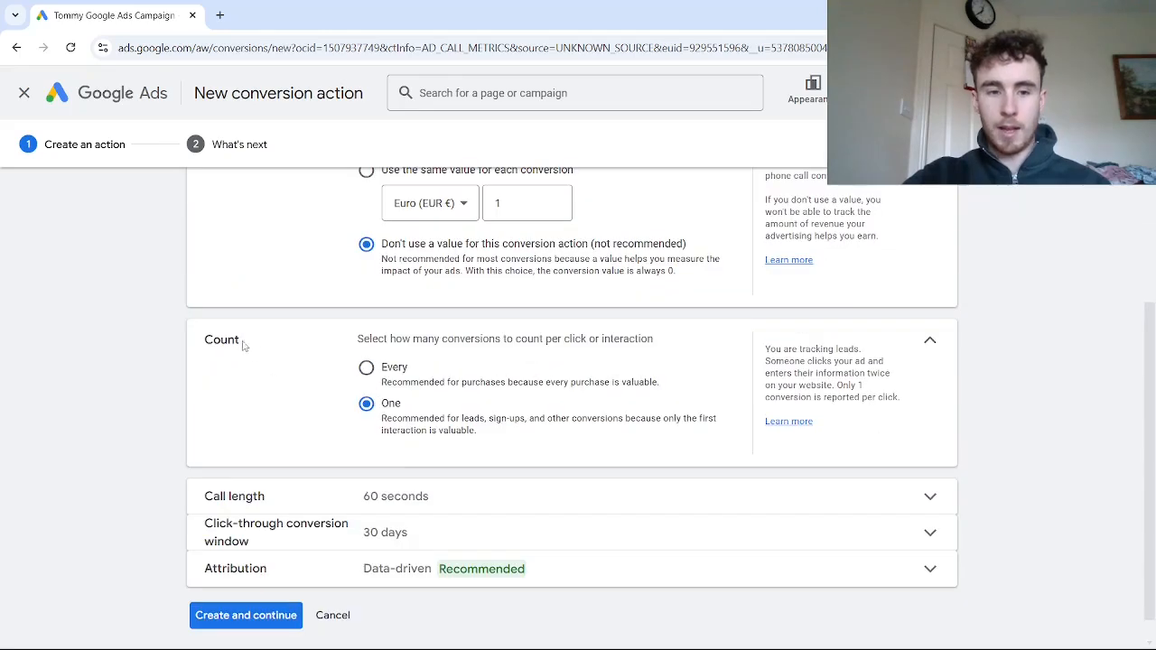
# Set the minimum call length to 1 second, and cancel creating the conversion action.
pyautogui.scroll(-1, 469, 502)
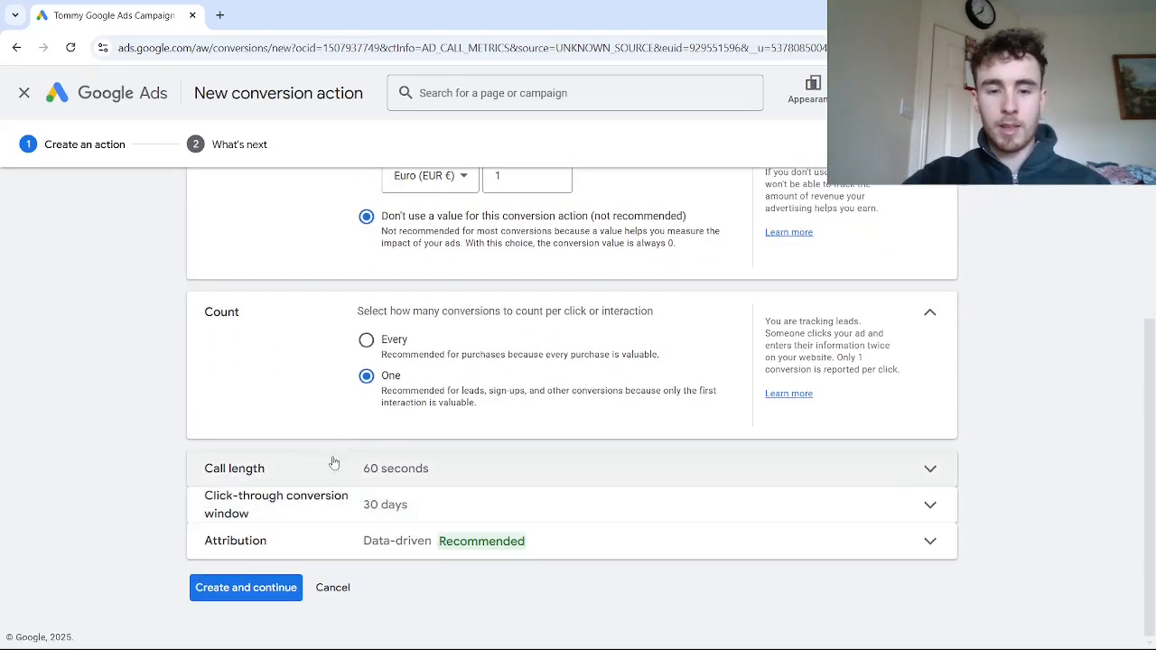
pyautogui.click(434, 473)
pyautogui.press('BackSpace')
pyautogui.press('BackSpace')
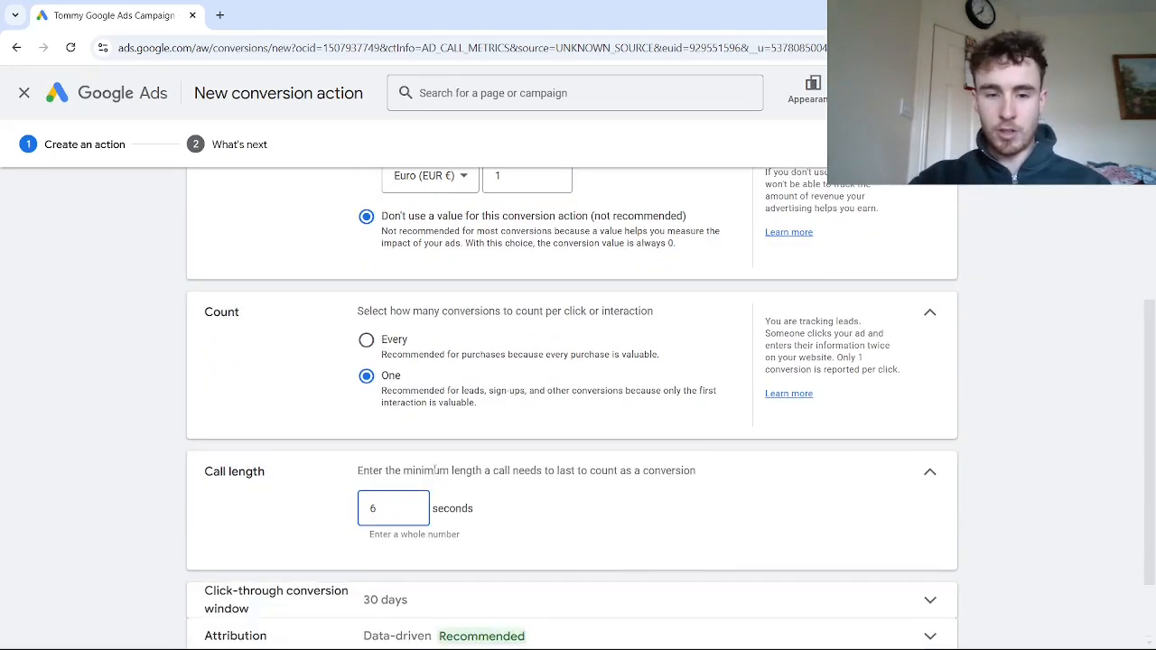
pyautogui.write('1')
pyautogui.scroll(-1, 325, 407)
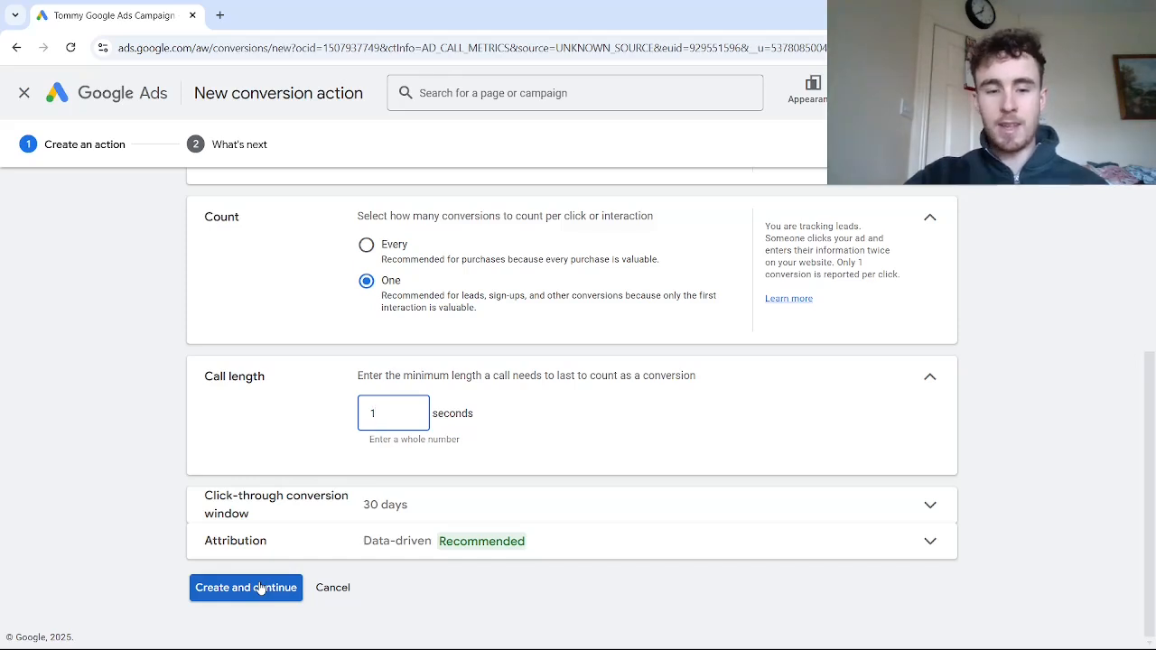
pyautogui.click(332, 587)
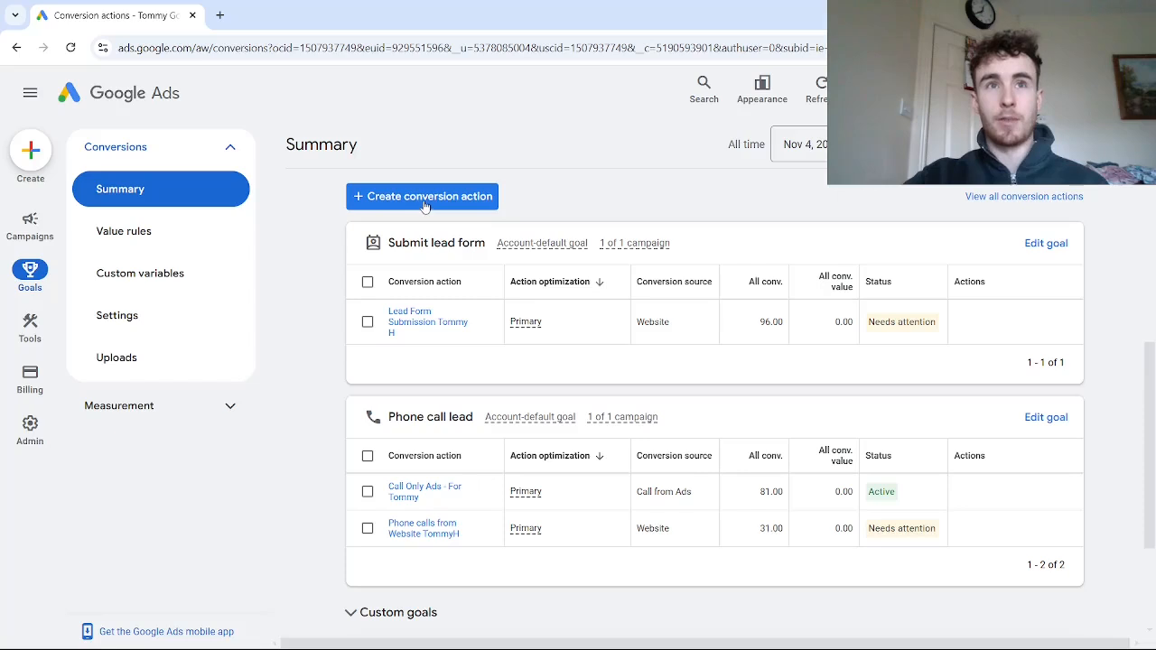
# Start a new phone call conversion action that tracks calls to a phone number on the website.
pyautogui.click(417, 198)
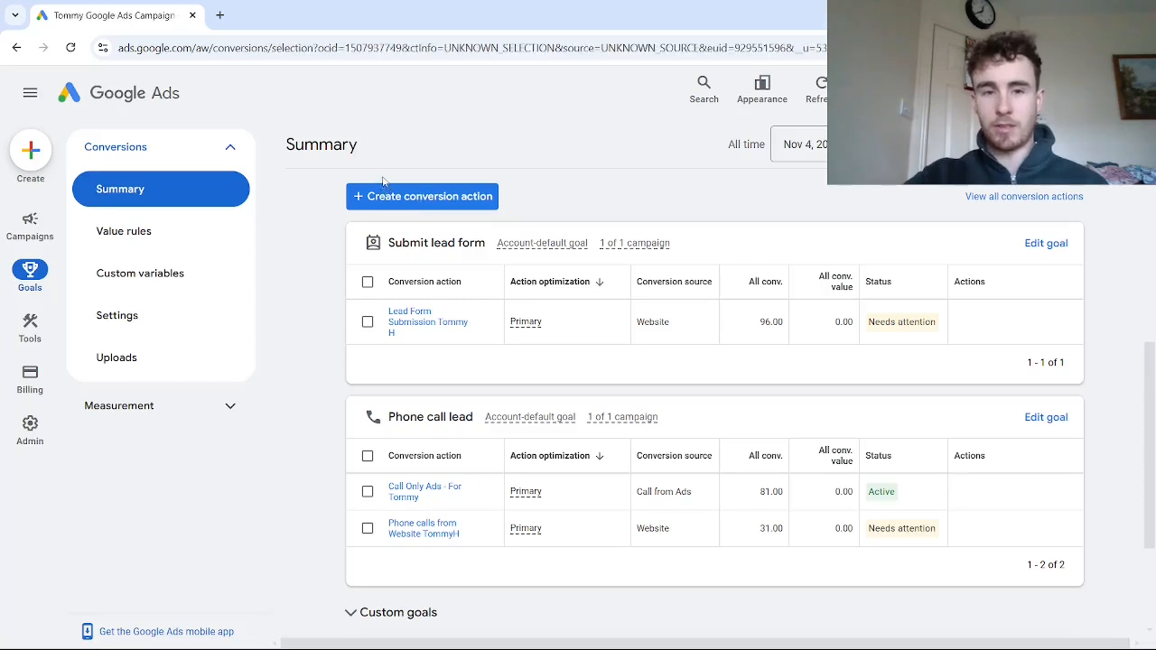
pyautogui.click(665, 343)
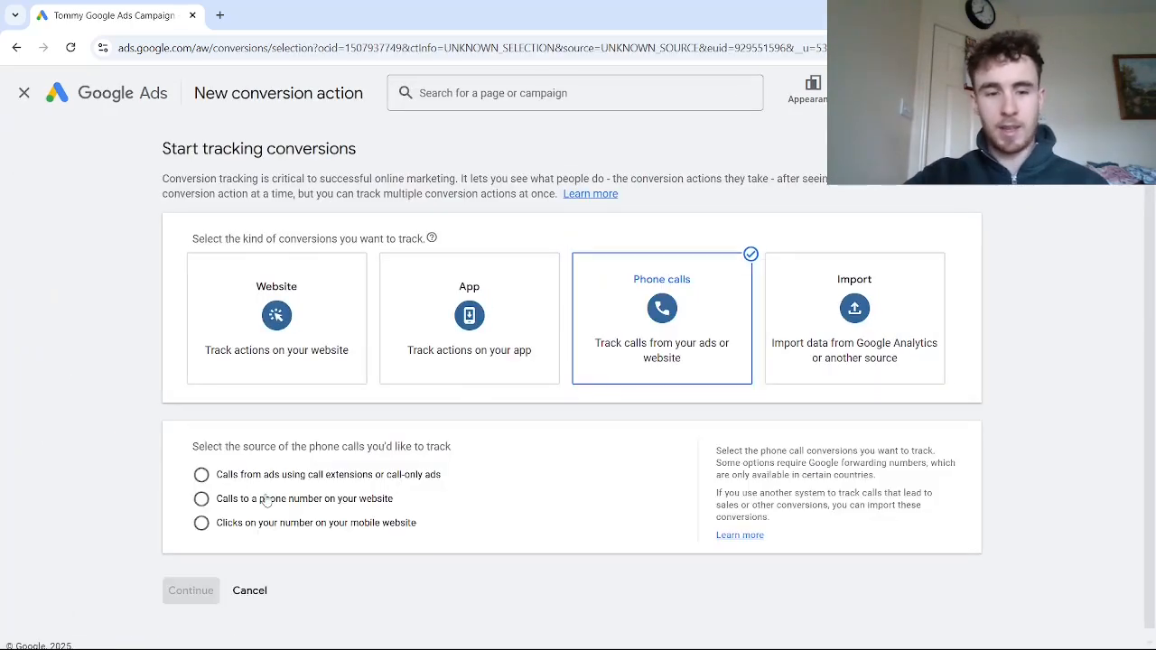
pyautogui.click(203, 500)
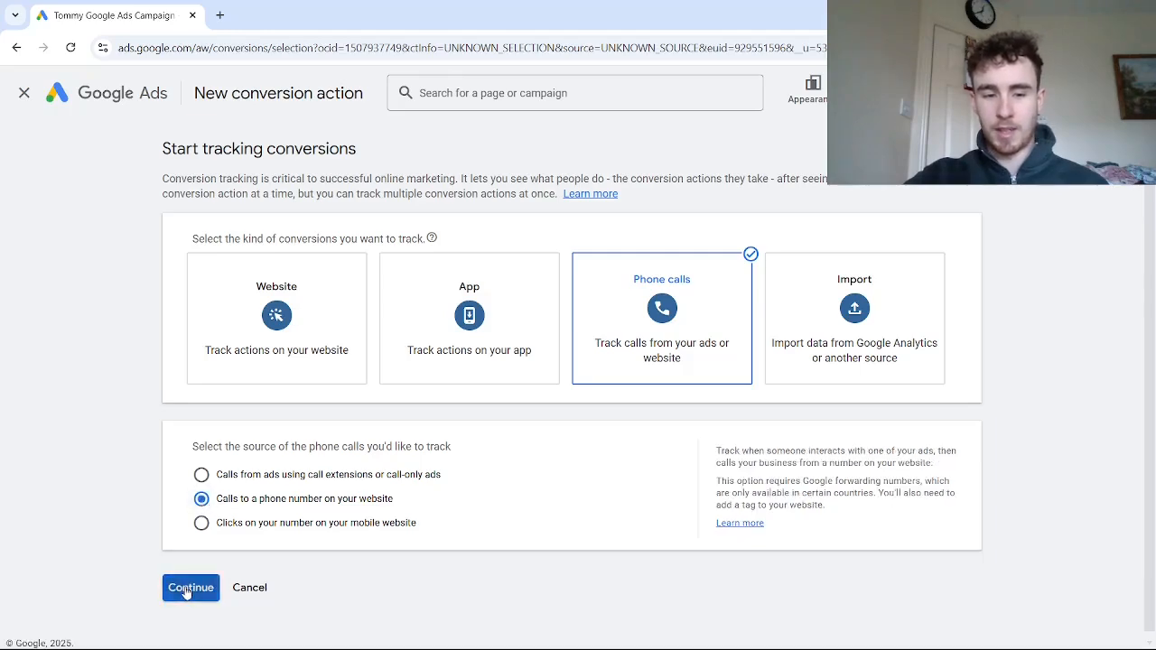
pyautogui.click(185, 589)
# Review the website call conversion's name, value, count, destination number and display number settings, and leave the form without creating the action.
pyautogui.click(464, 326)
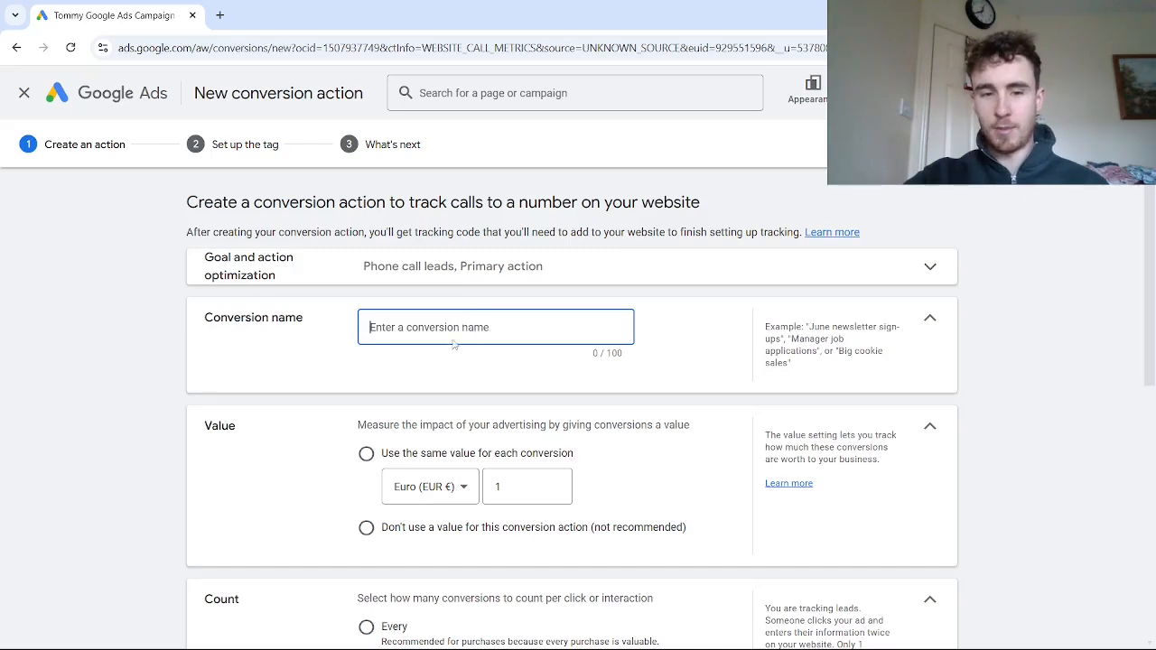
pyautogui.scroll(-1, 419, 348)
pyautogui.scroll(-1, 419, 347)
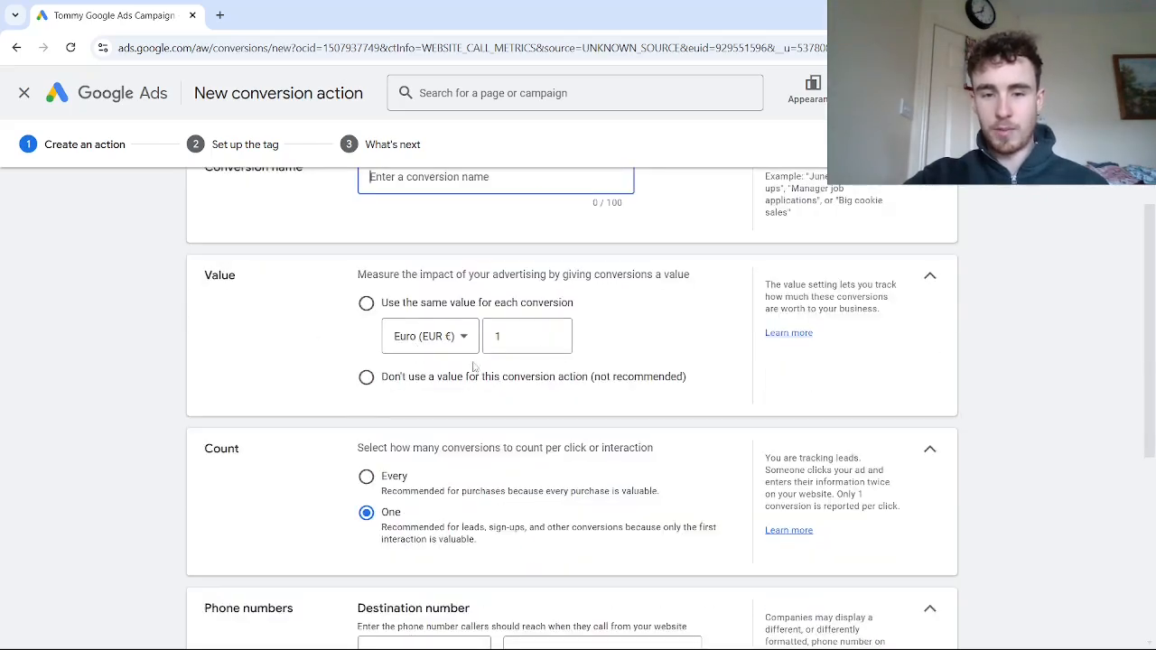
pyautogui.scroll(-2, 451, 532)
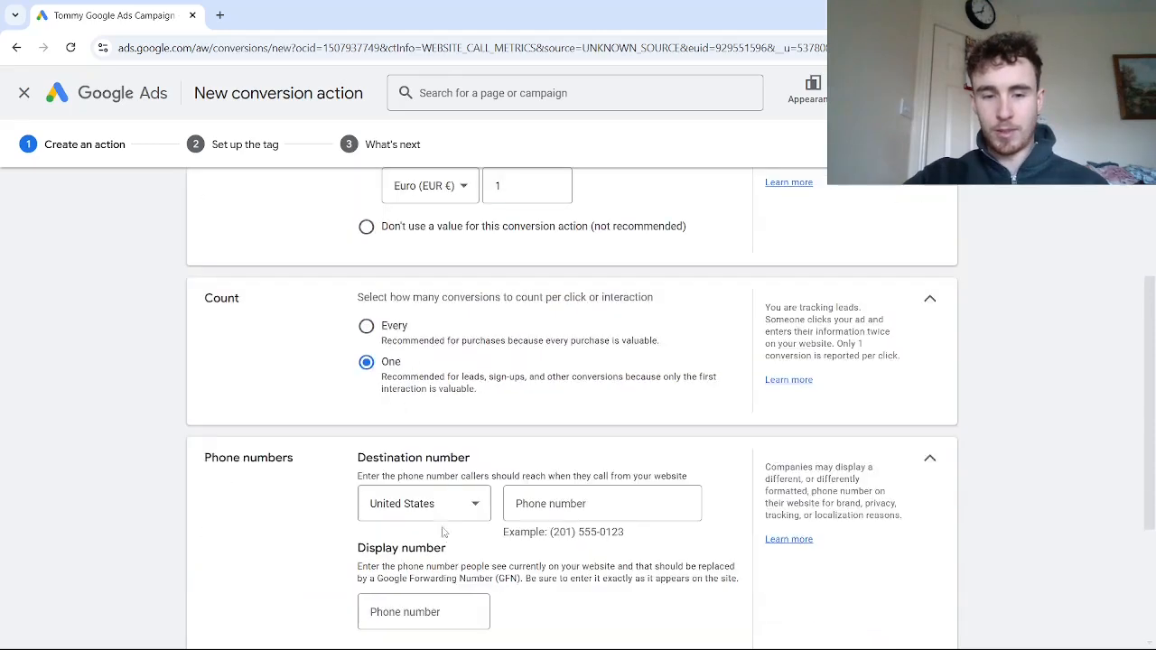
pyautogui.scroll(-2, 432, 416)
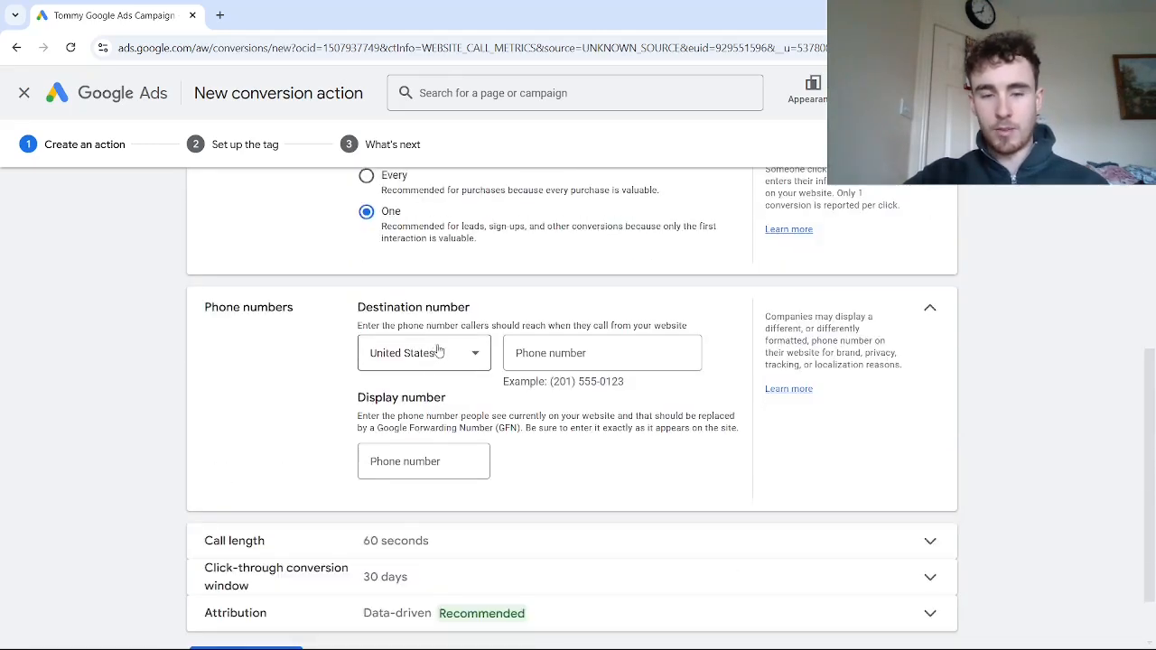
pyautogui.click(518, 353)
pyautogui.click(554, 353)
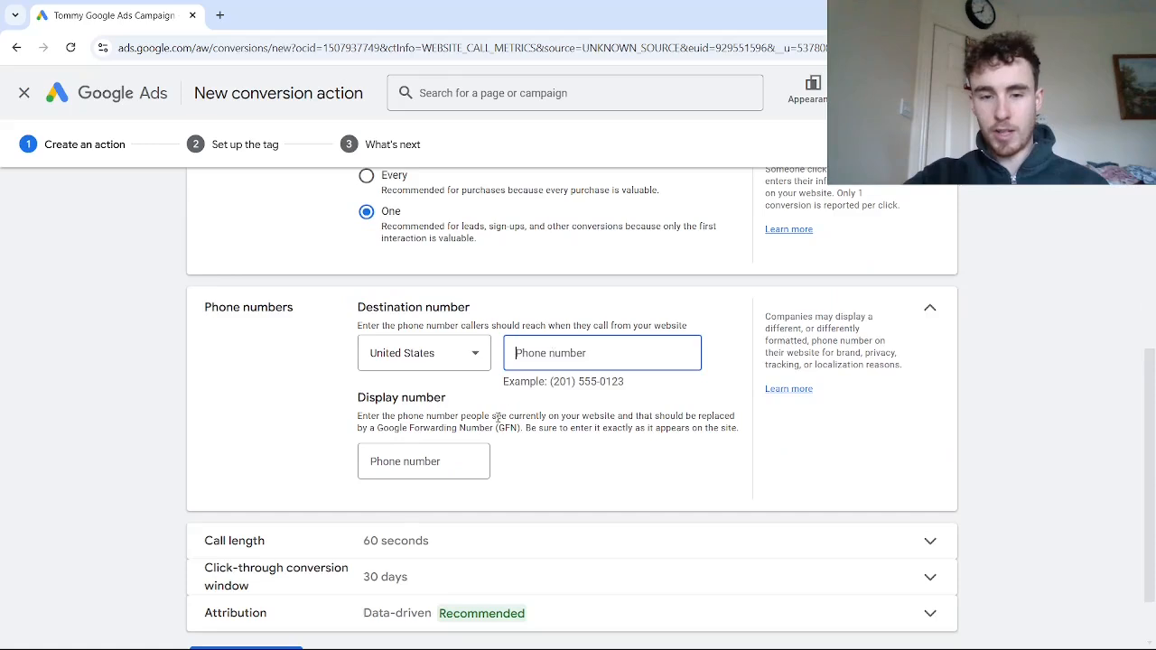
pyautogui.click(459, 457)
pyautogui.click(517, 353)
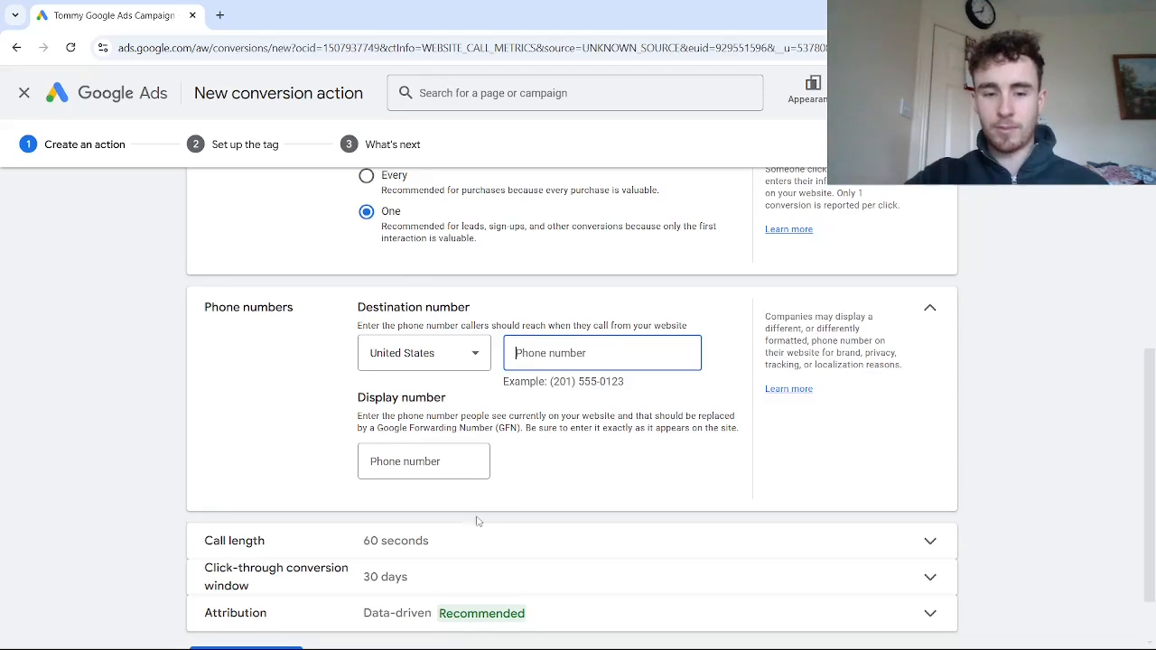
pyautogui.scroll(-1, 477, 521)
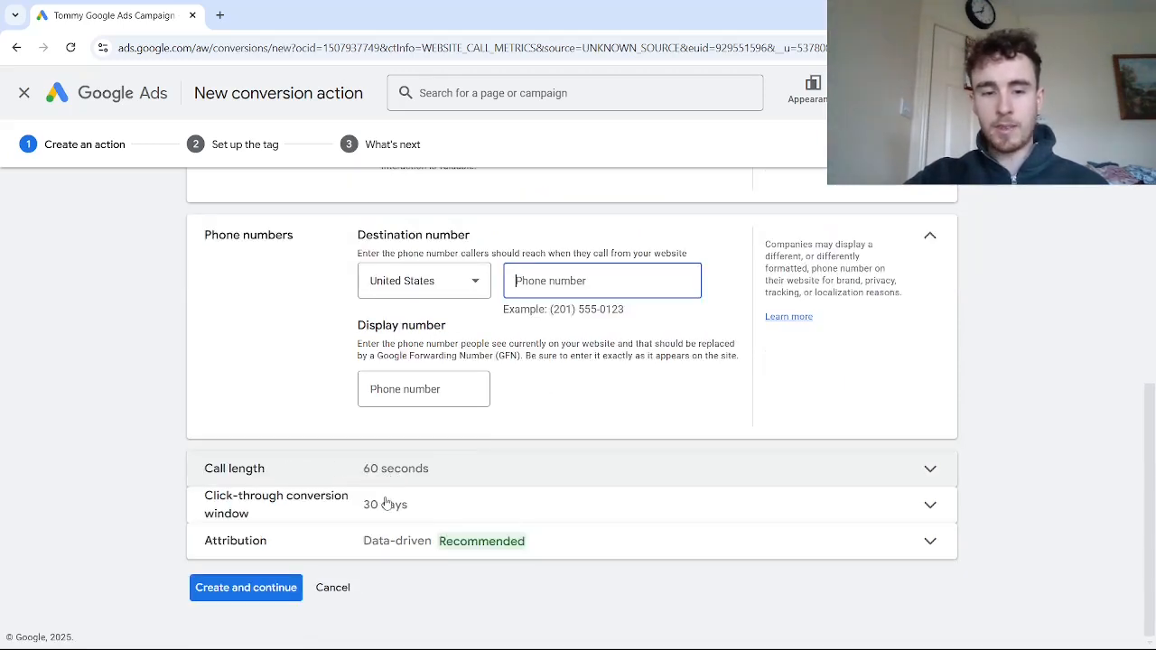
pyautogui.click(246, 588)
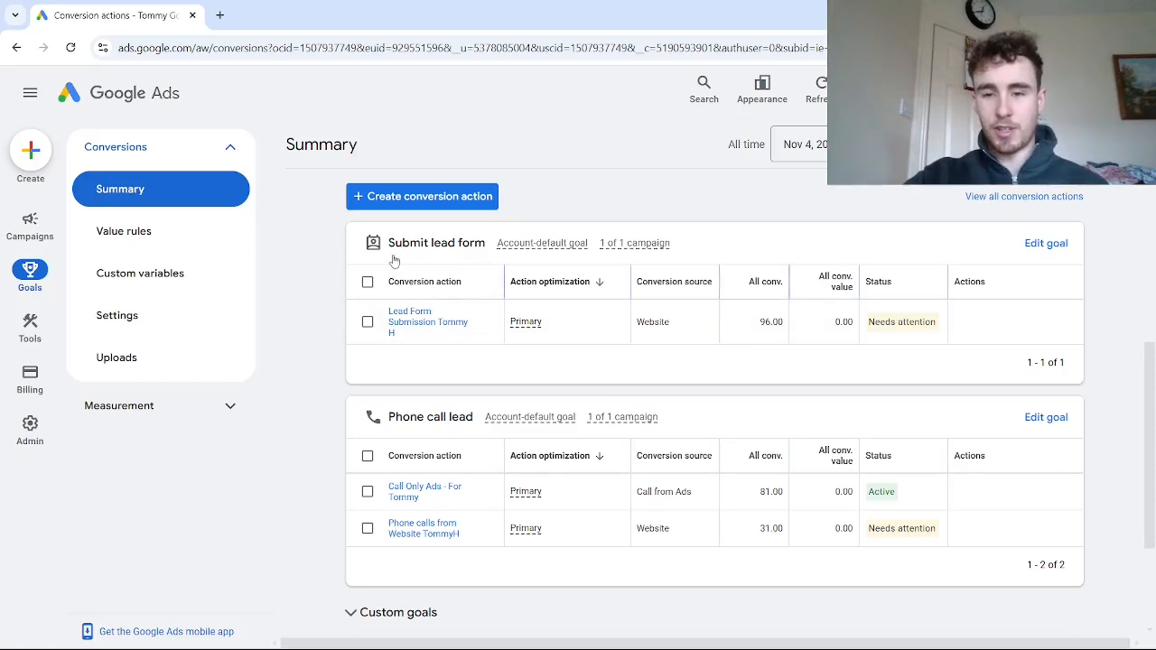
# Start a new website conversion action and scan the domain dandmroofers.com.
pyautogui.click(442, 201)
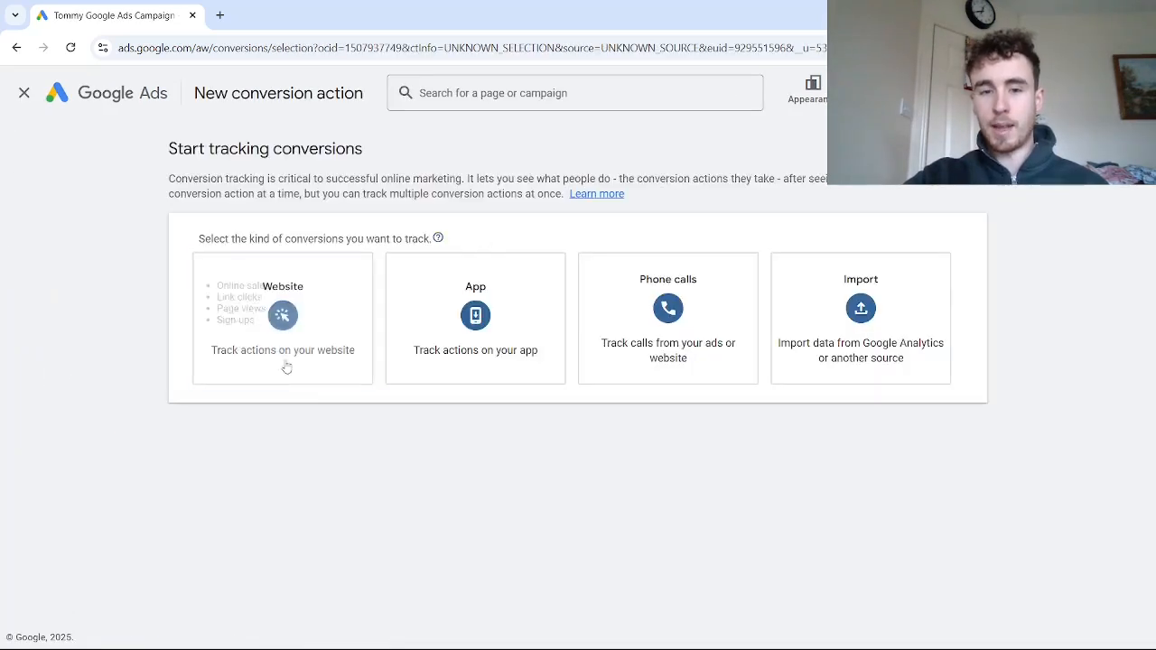
pyautogui.click(307, 332)
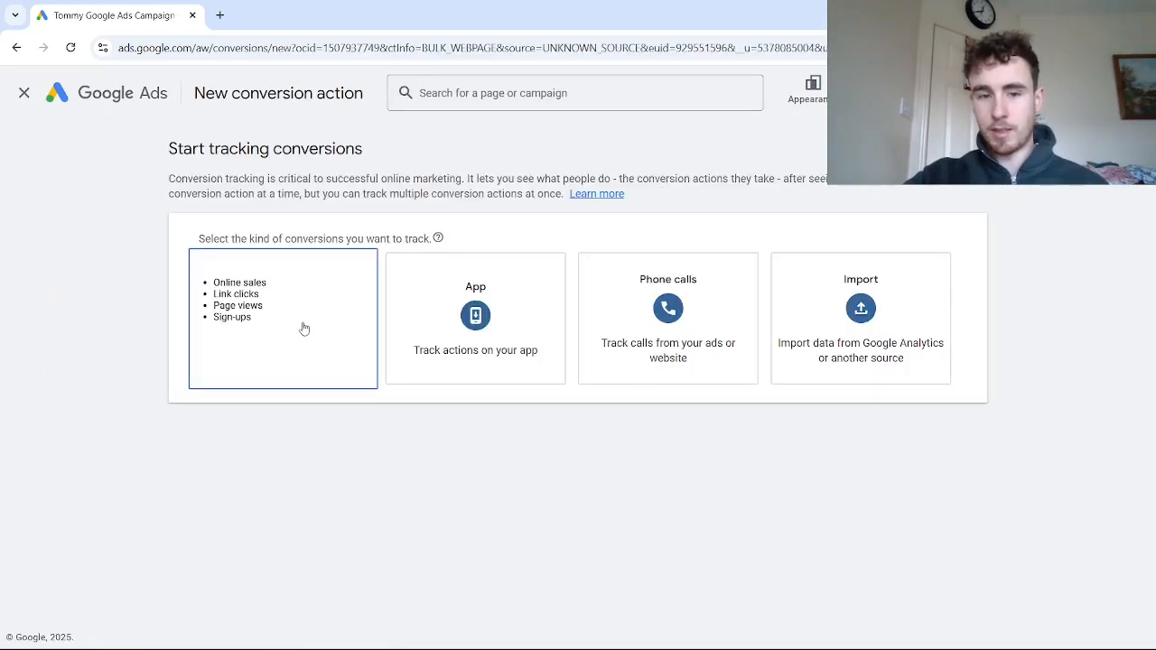
pyautogui.click(340, 323)
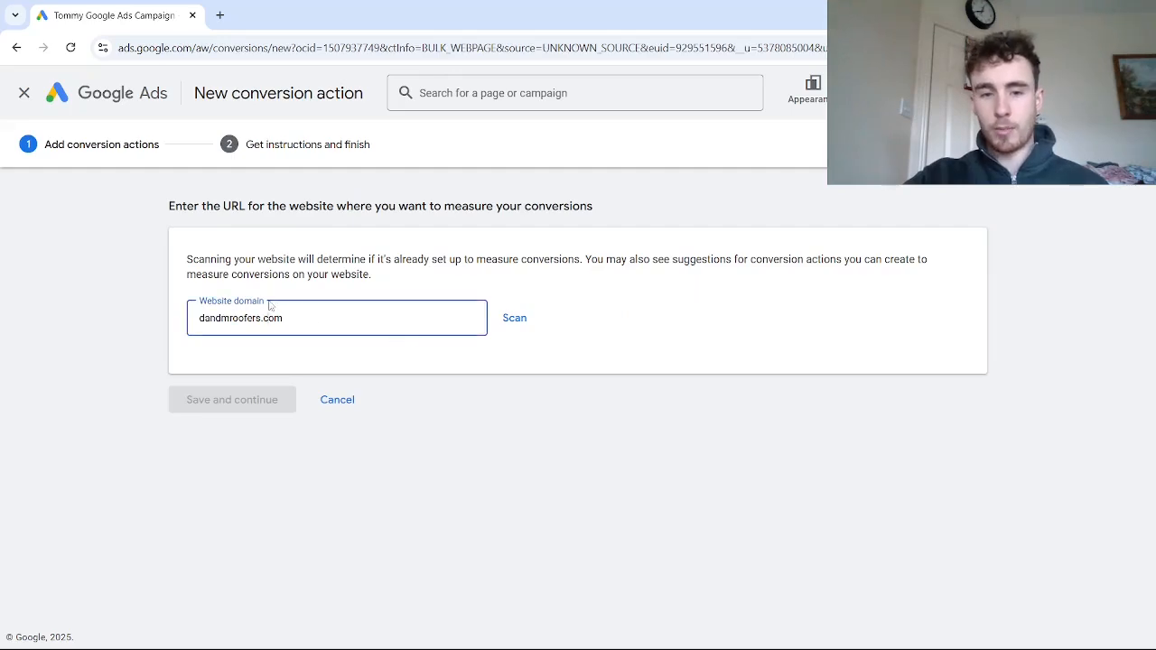
pyautogui.click(511, 319)
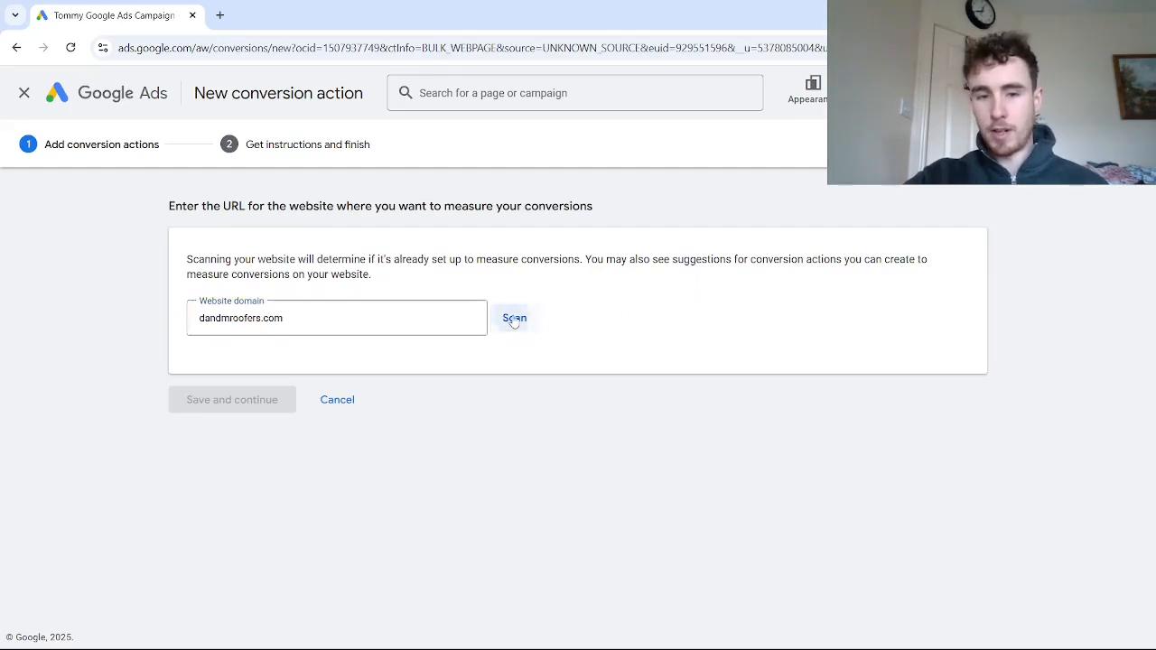
# Start adding a conversion action manually using code for the scanned website.
pyautogui.scroll(-4, 1154, 433)
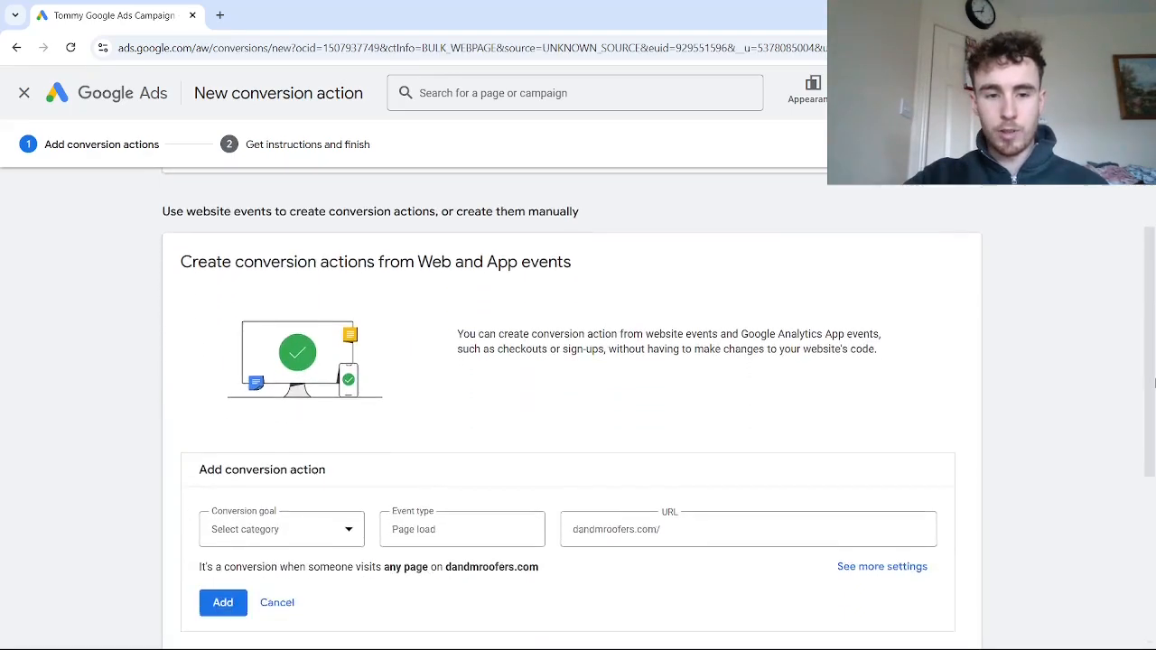
pyautogui.scroll(-3, 1154, 434)
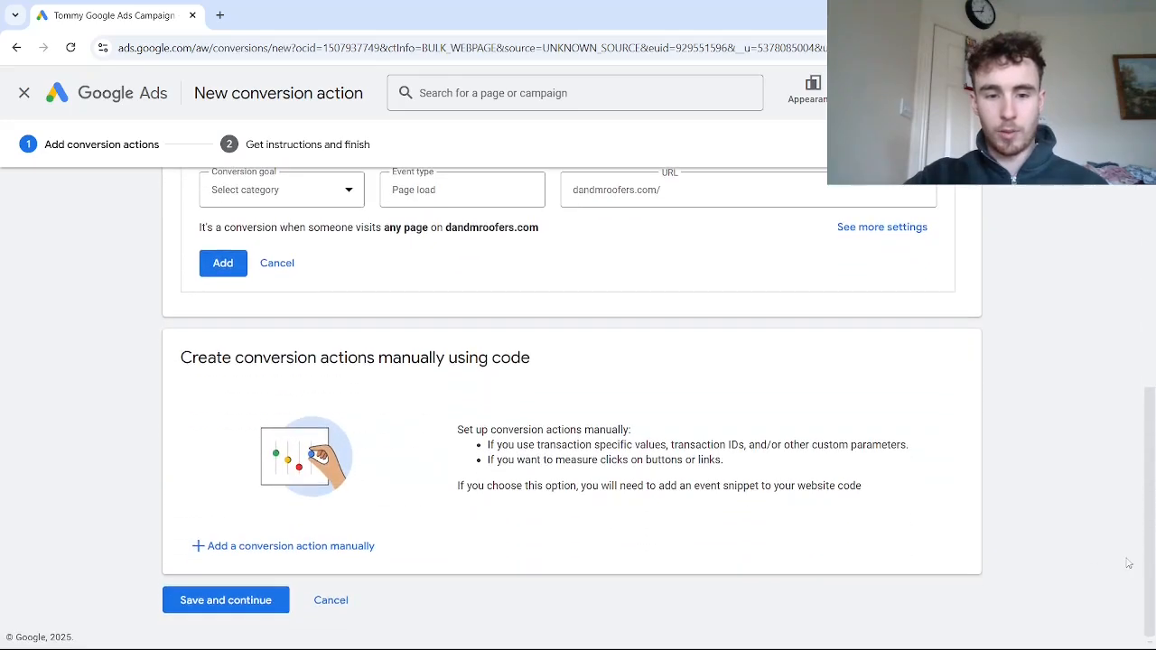
pyautogui.scroll(3, 744, 467)
pyautogui.scroll(-3, 744, 467)
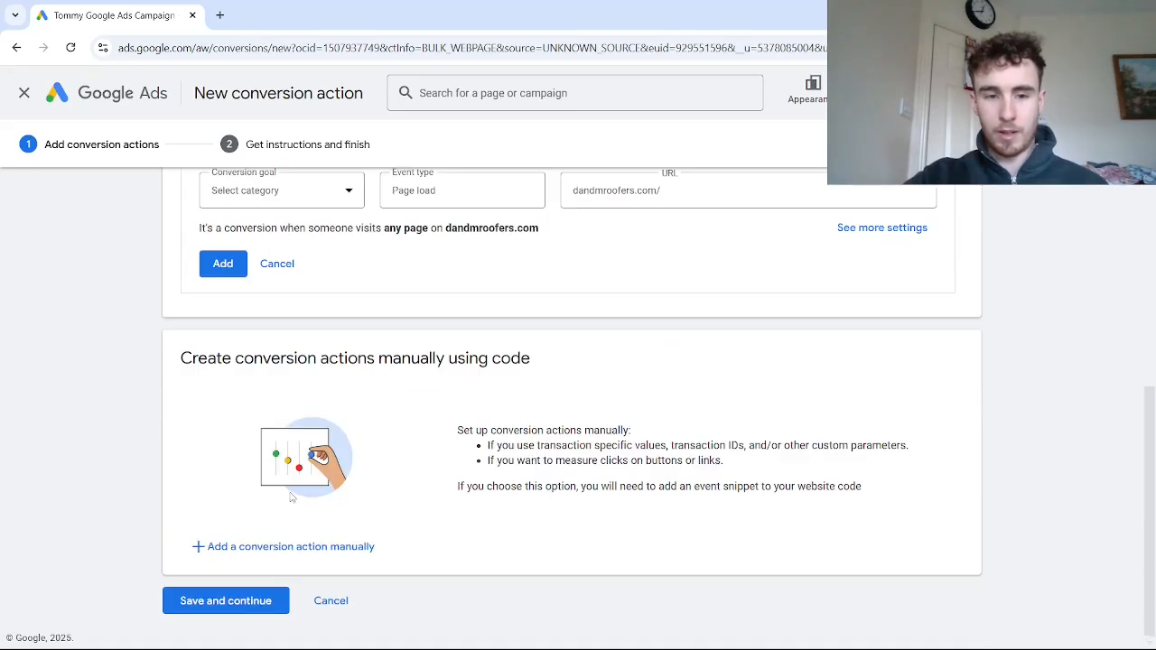
pyautogui.click(248, 548)
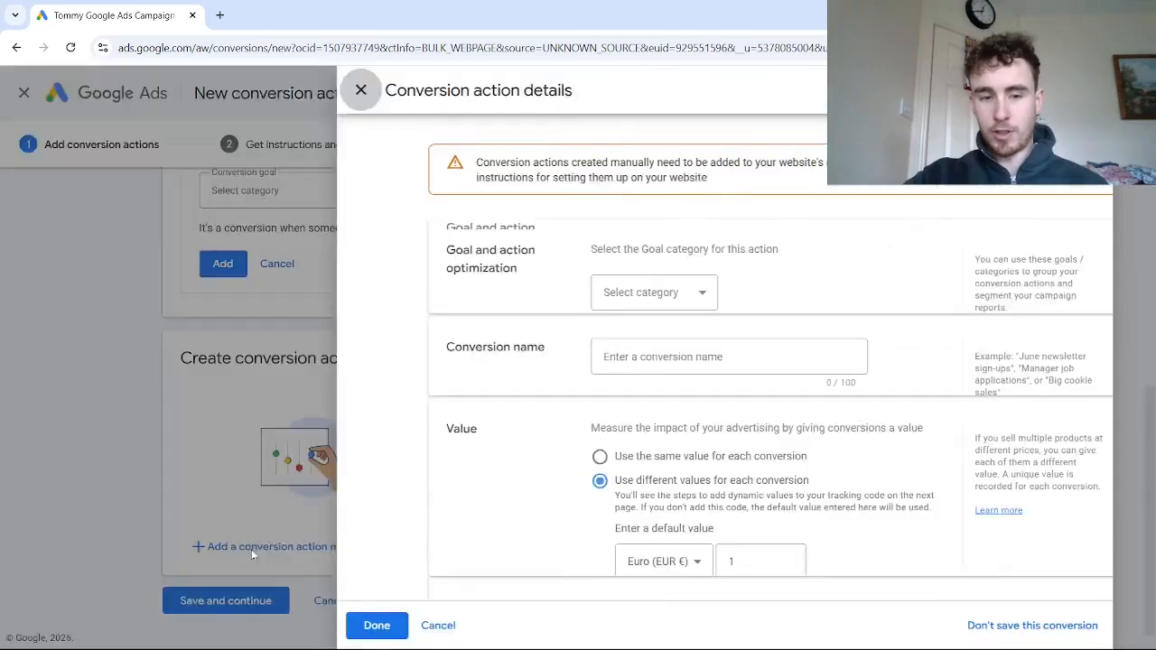
# Set the conversion action's goal category to Submit lead form.
pyautogui.click(556, 284)
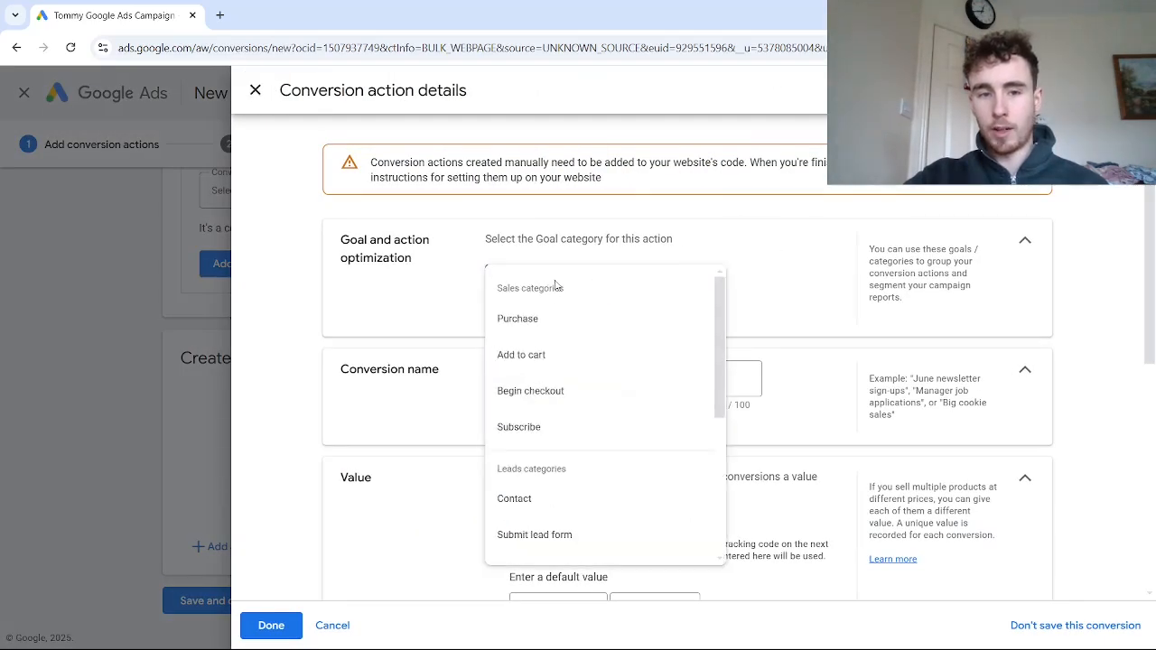
pyautogui.scroll(-2, 632, 353)
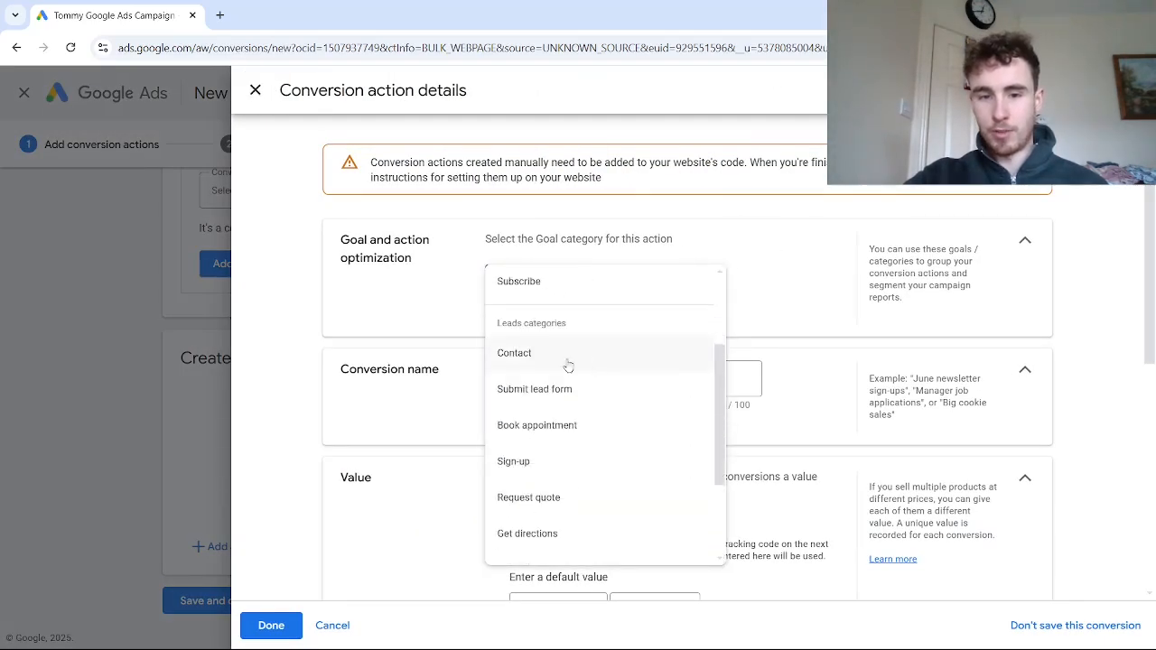
pyautogui.click(537, 393)
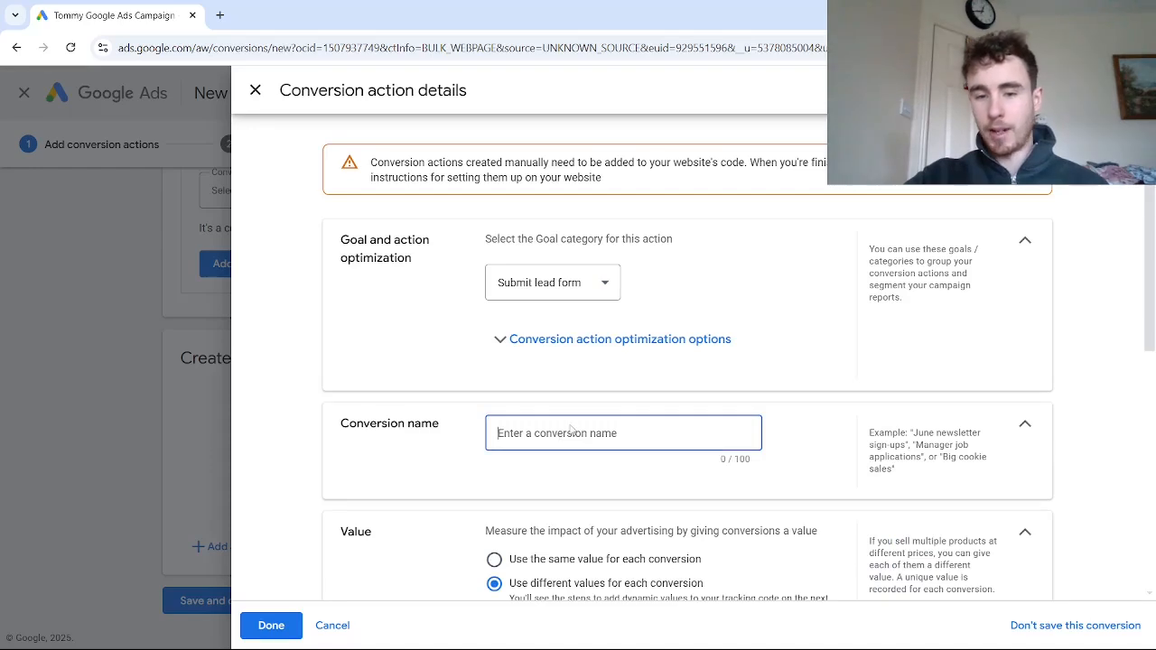
# Set the lead form conversion action to not use a value.
pyautogui.scroll(-1, 570, 431)
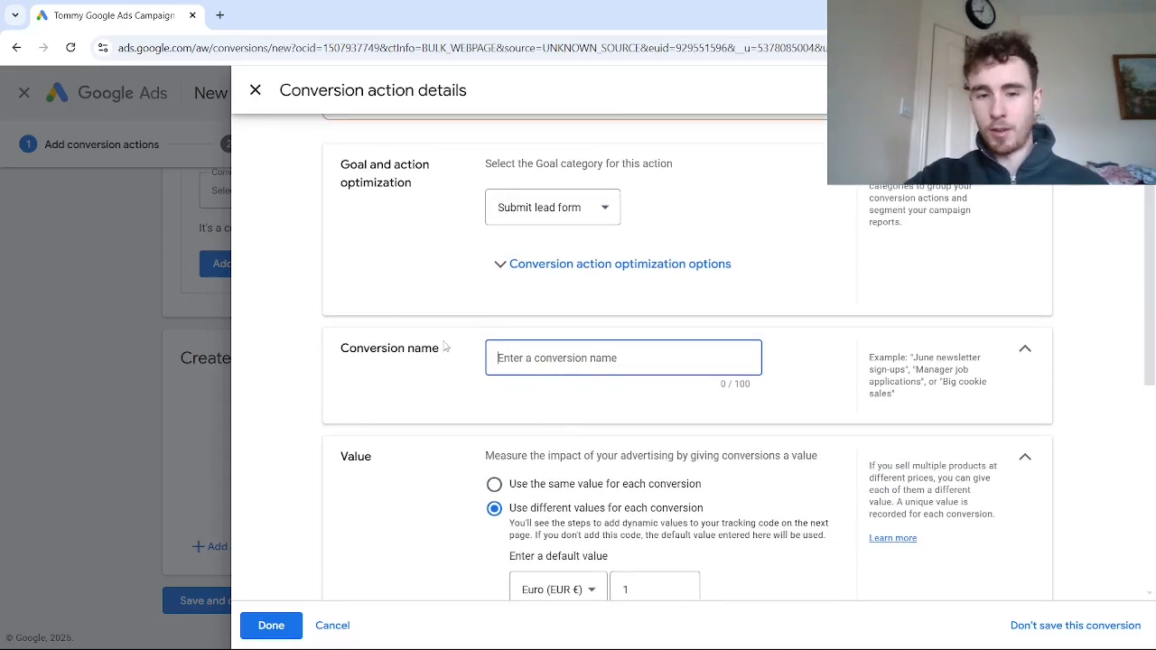
pyautogui.scroll(-2, 615, 409)
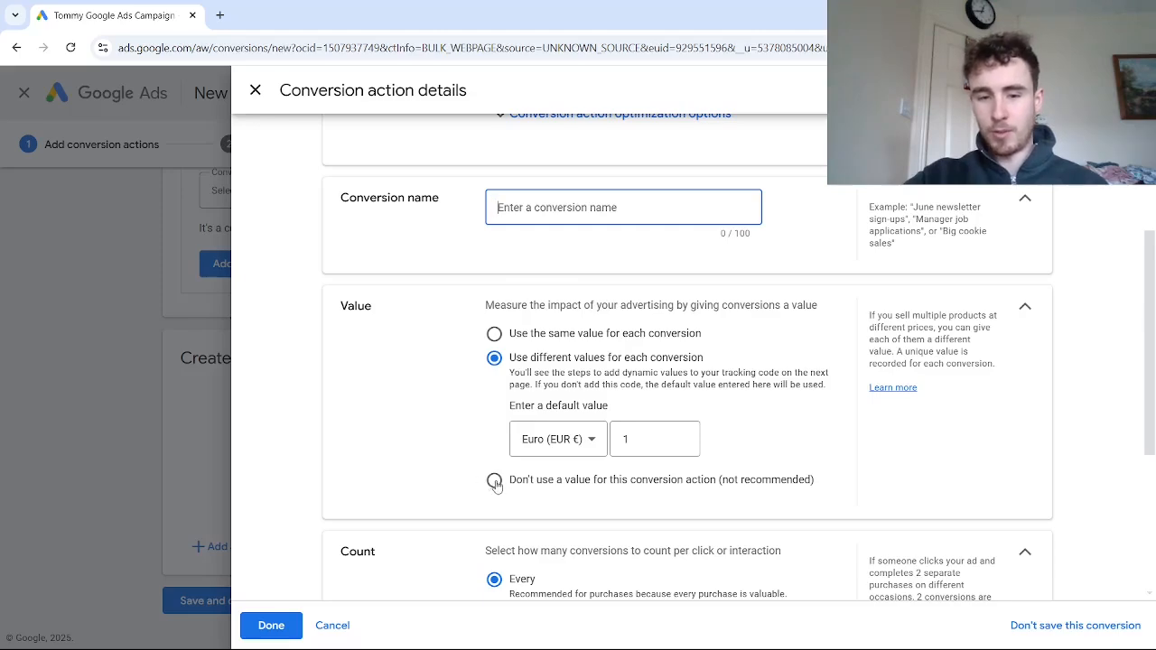
pyautogui.scroll(-1, 494, 484)
pyautogui.click(494, 408)
pyautogui.scroll(-1, 498, 461)
pyautogui.scroll(-1, 497, 461)
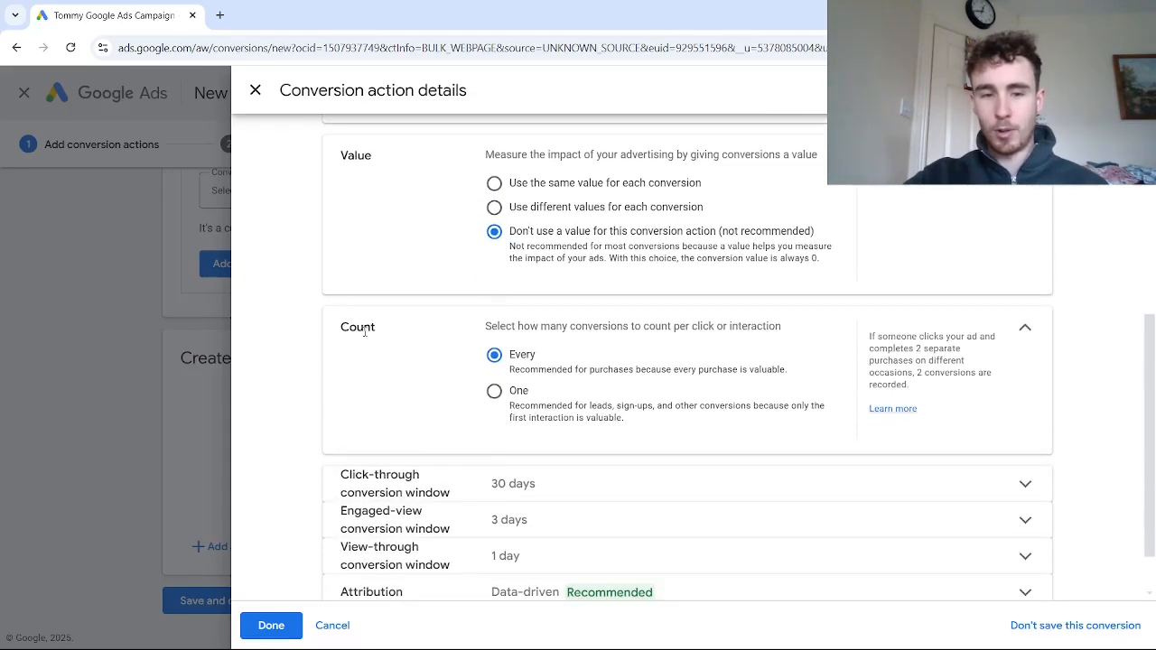
# Set the conversion count to One per click or interaction and finish the conversion action details.
pyautogui.click(497, 394)
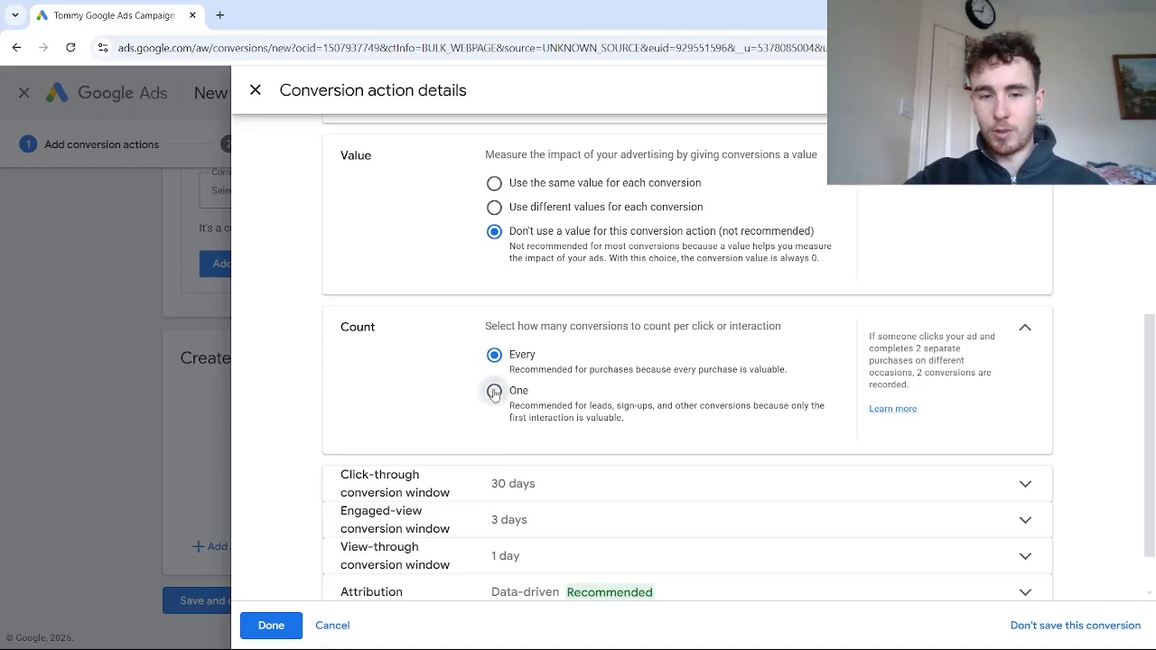
pyautogui.scroll(-1, 426, 475)
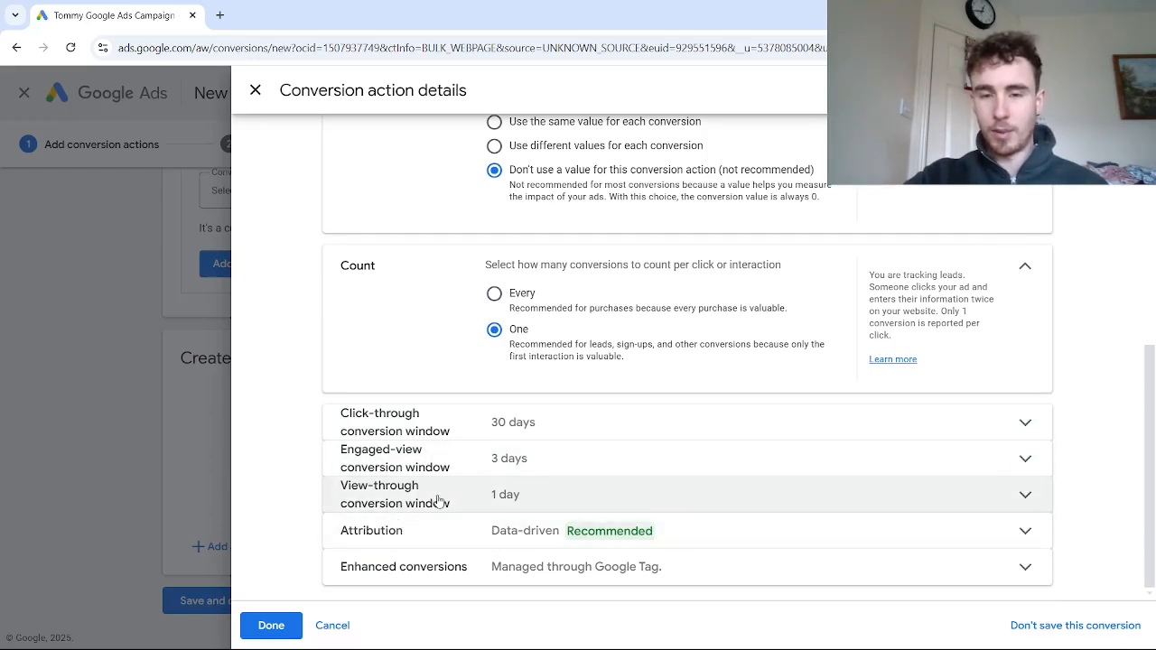
pyautogui.click(271, 626)
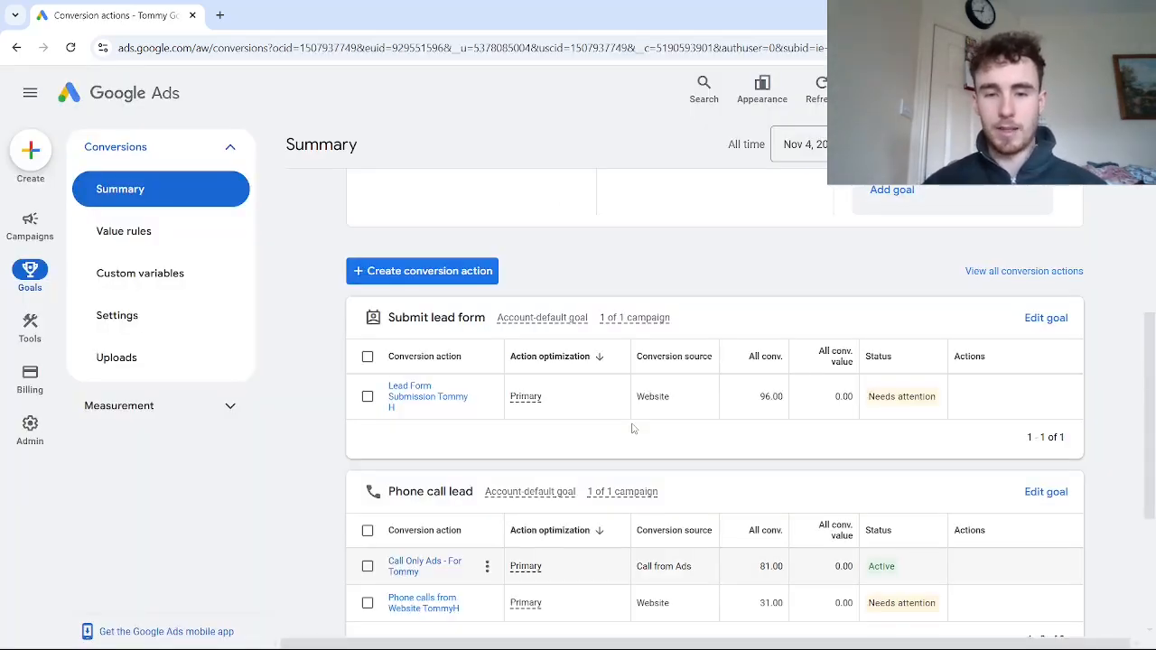
# Review the existing conversion actions and the Submit lead form goal's primary and secondary action options, and close the goal without saving changes.
pyautogui.scroll(-2, 634, 427)
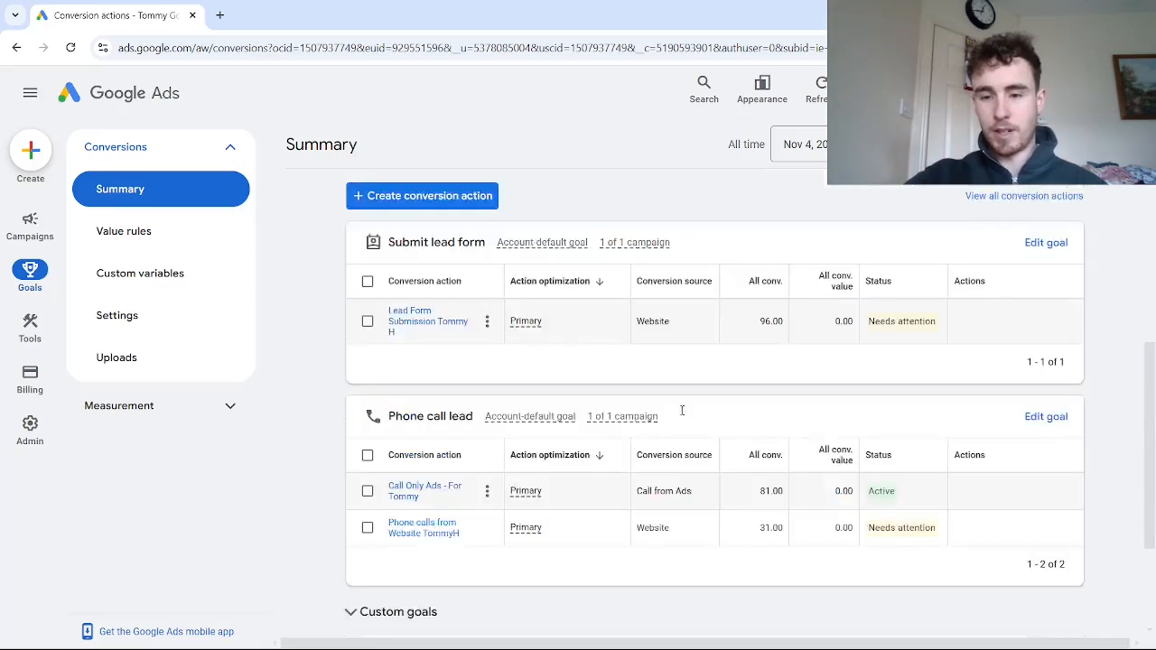
pyautogui.scroll(2, 660, 421)
pyautogui.scroll(-1, 652, 421)
pyautogui.moveTo(653, 420)
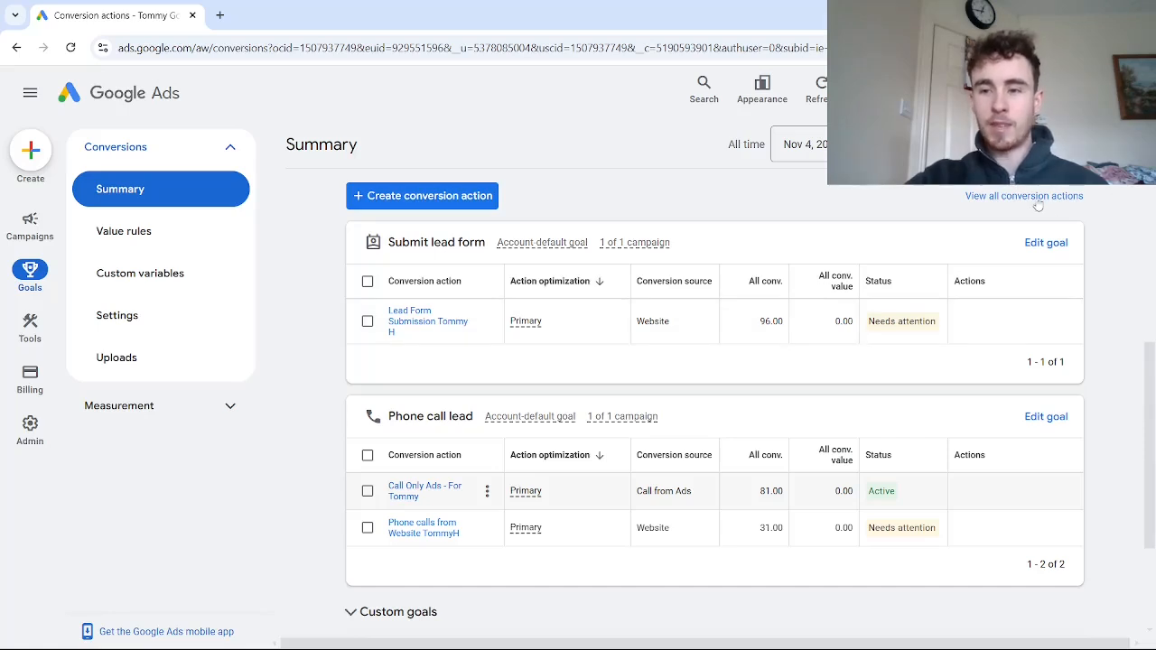
pyautogui.click(1040, 244)
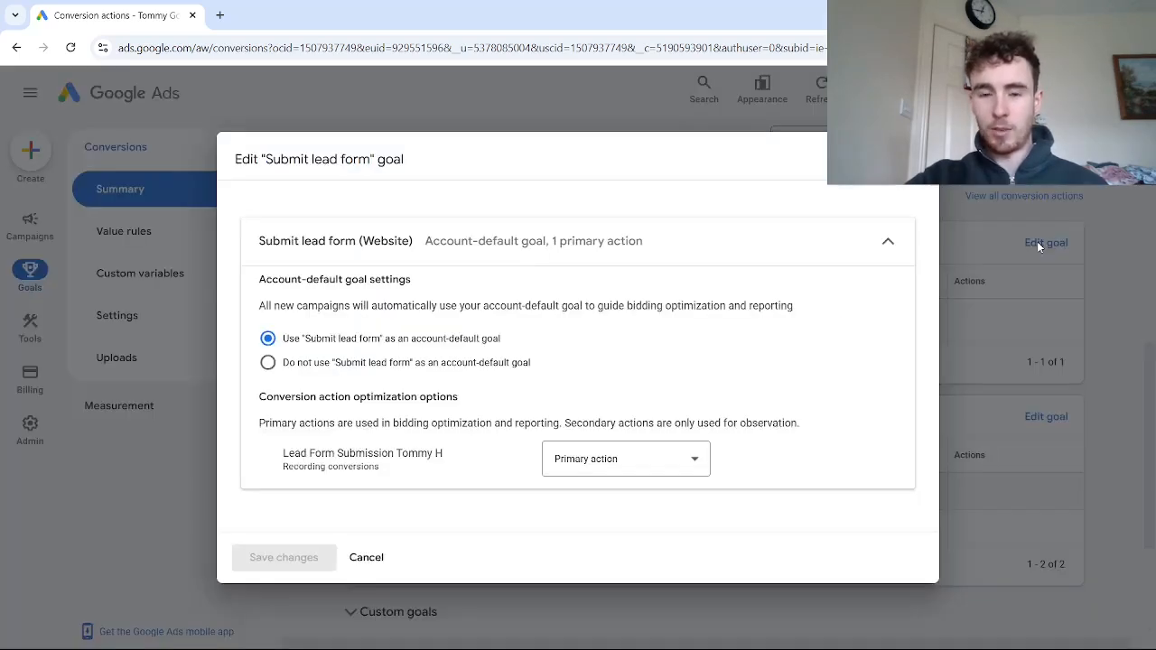
pyautogui.click(585, 459)
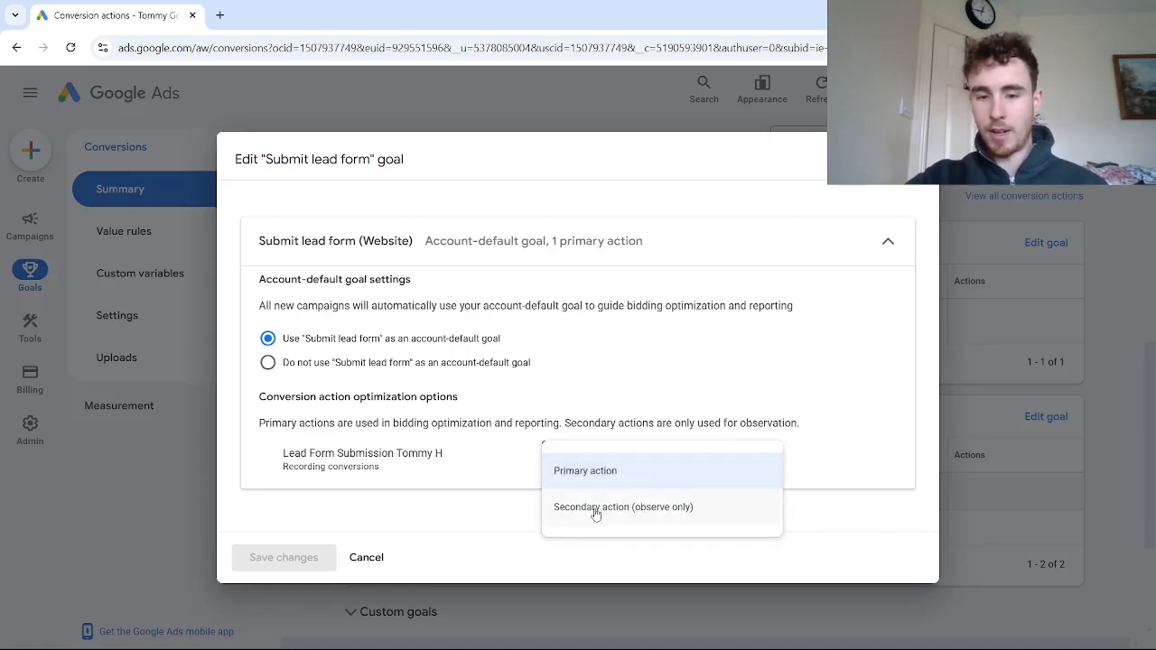
pyautogui.click(644, 412)
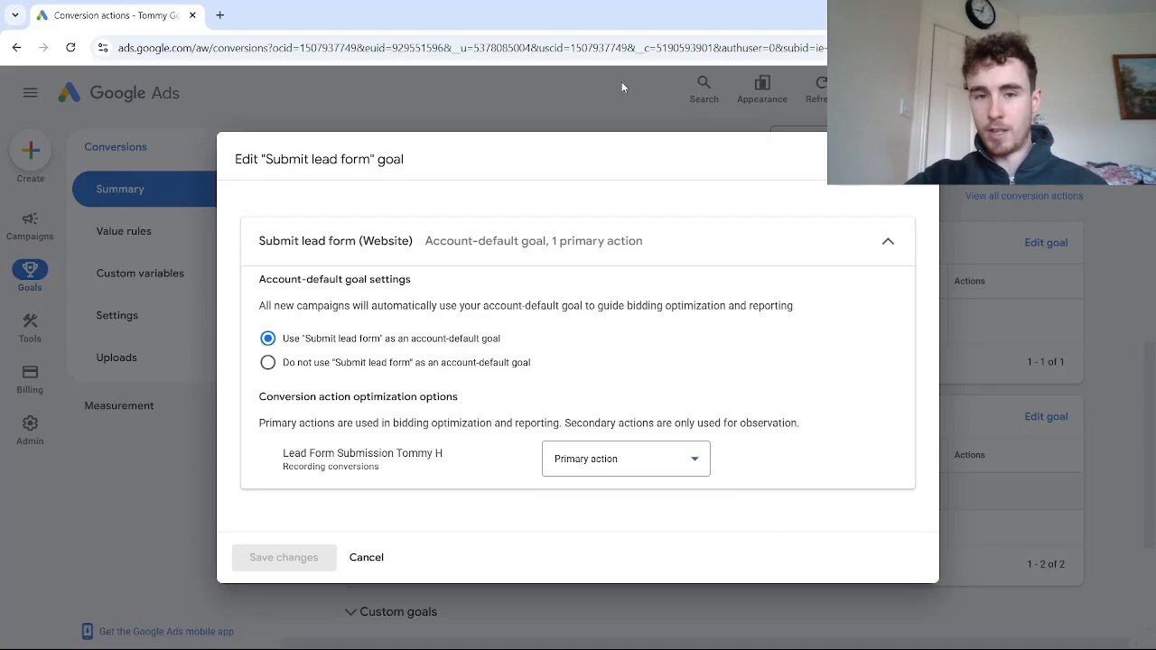
pyautogui.click(367, 561)
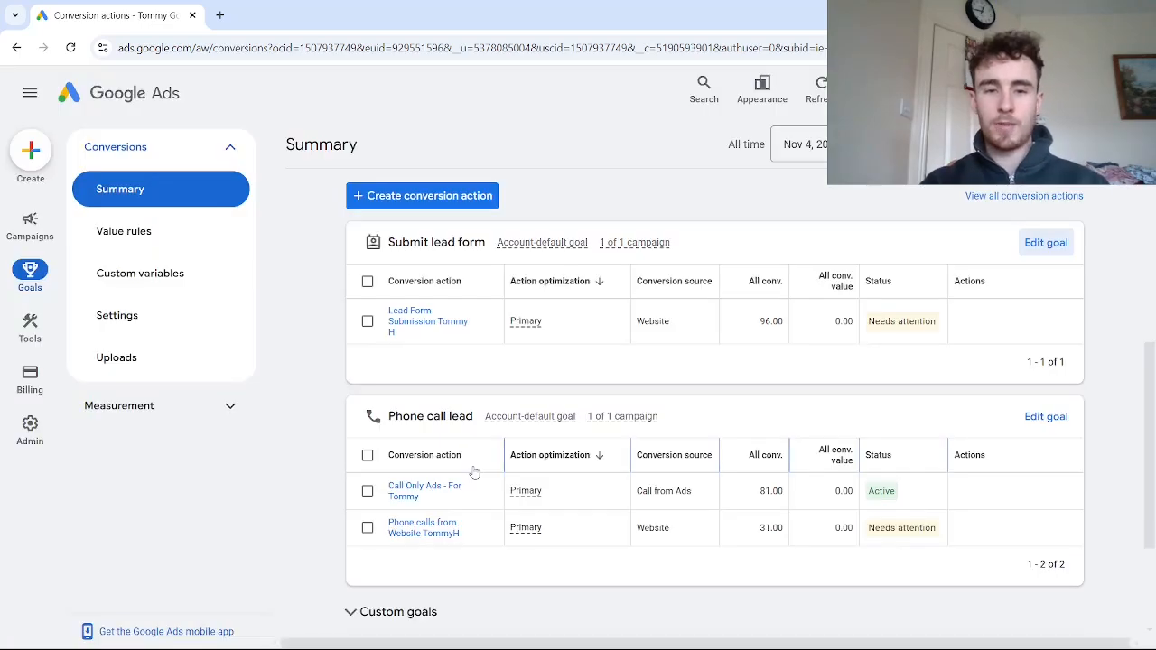